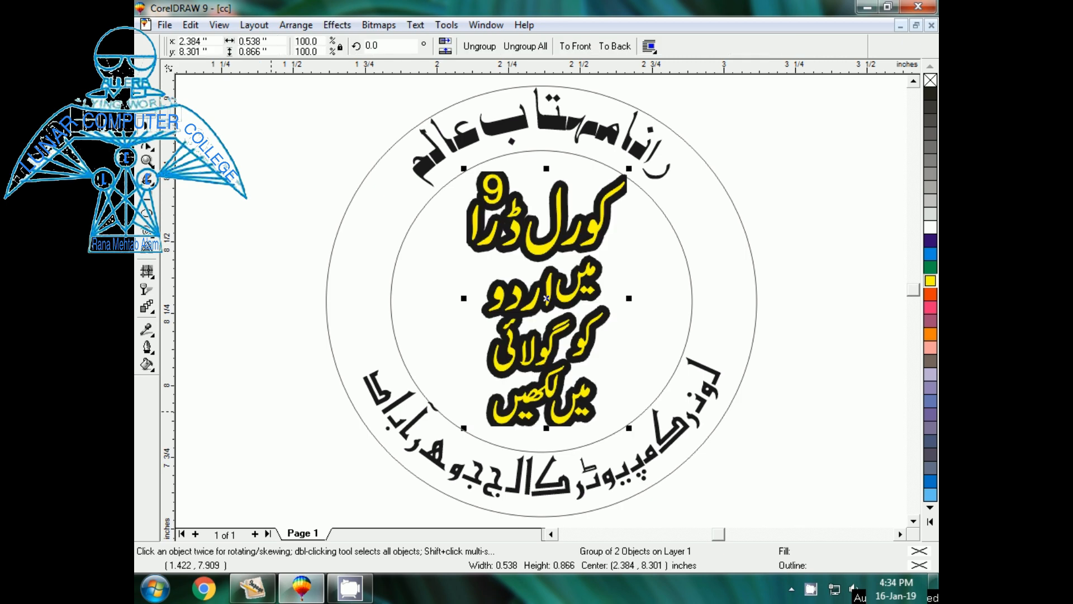
- Deselect everything and zoom in on the finished seal sample's English title
click(280, 413)
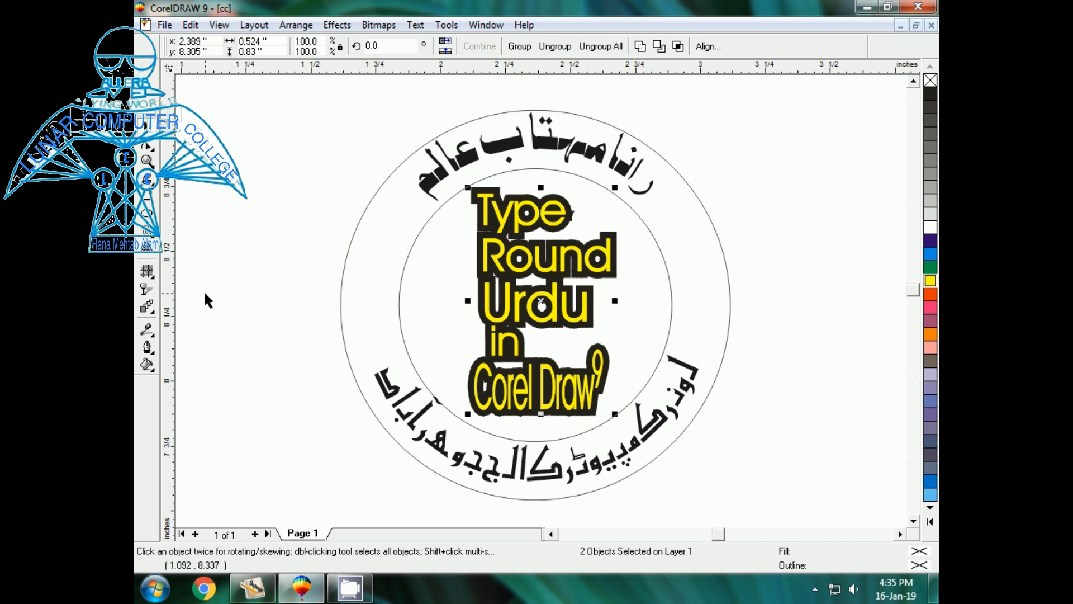
key(shift+F2)
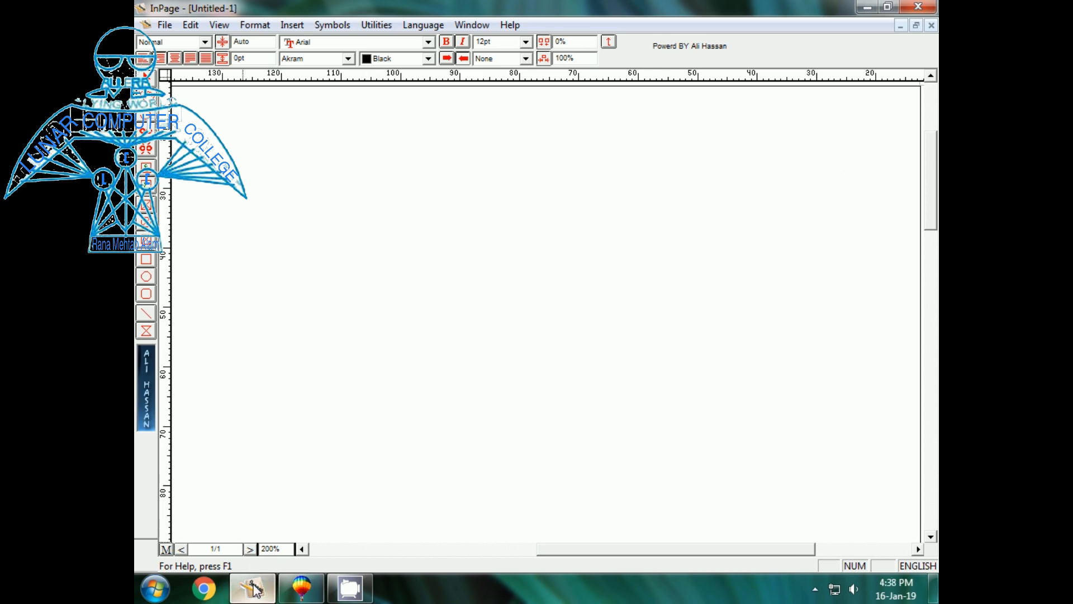
- Draw an InPage text box near the top of the page and type the person's name in Urdu
click(302, 590)
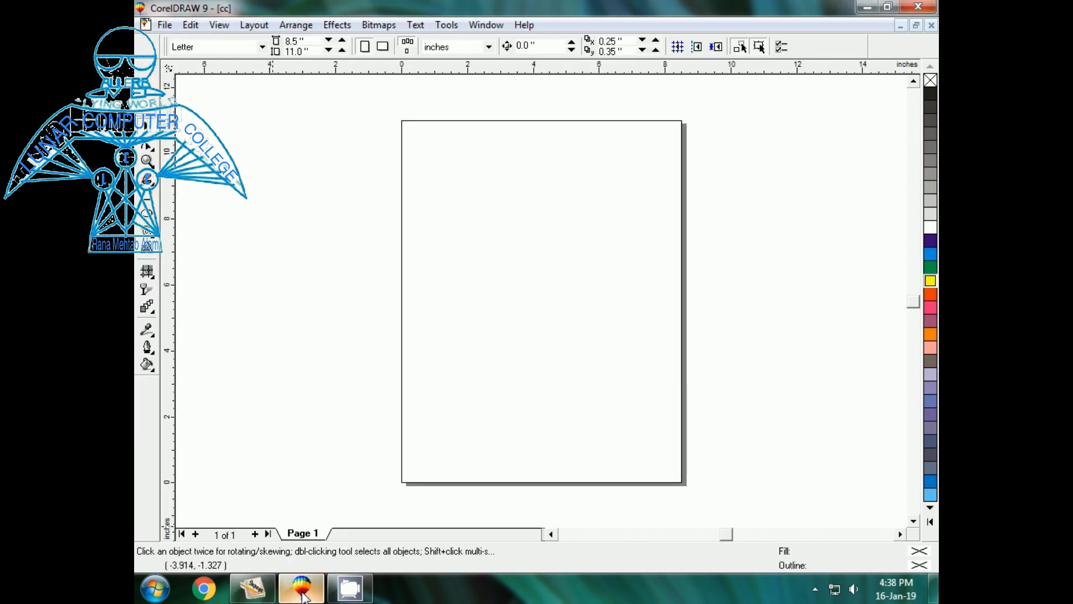
click(253, 588)
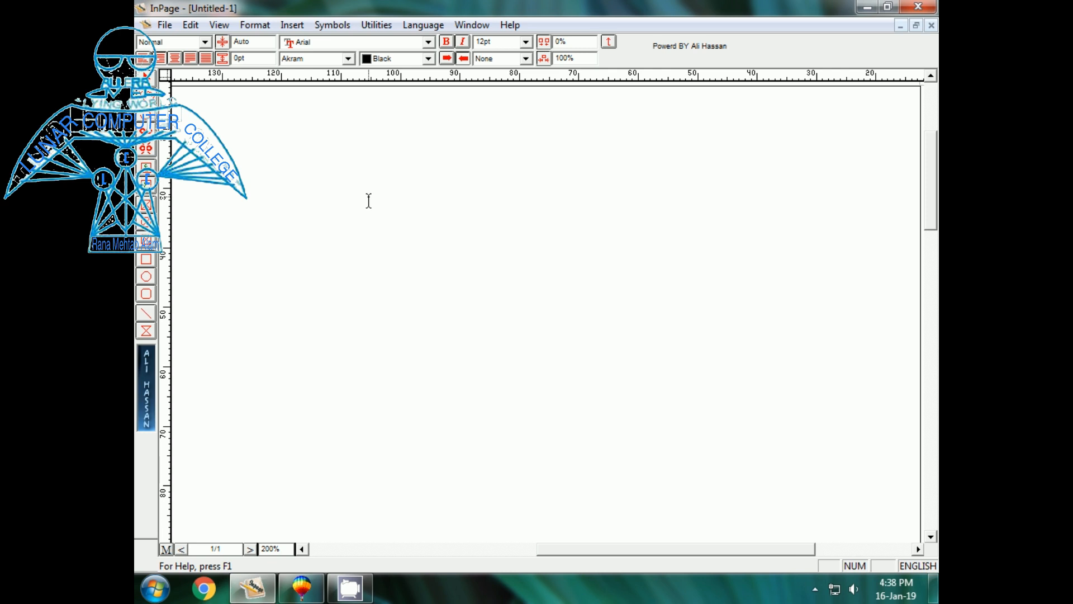
click(145, 164)
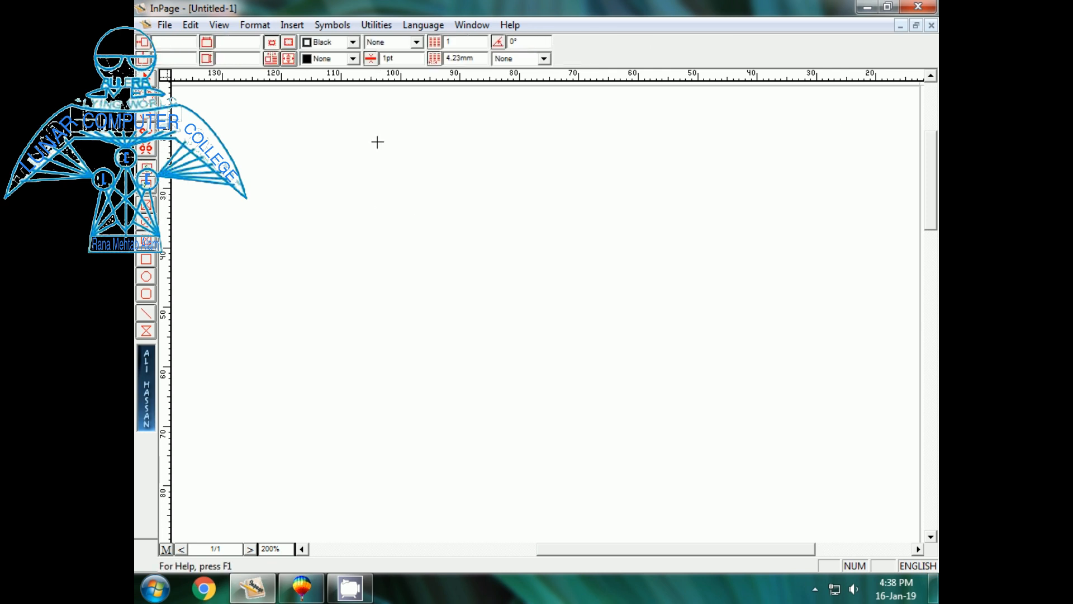
drag(378, 142, 663, 230)
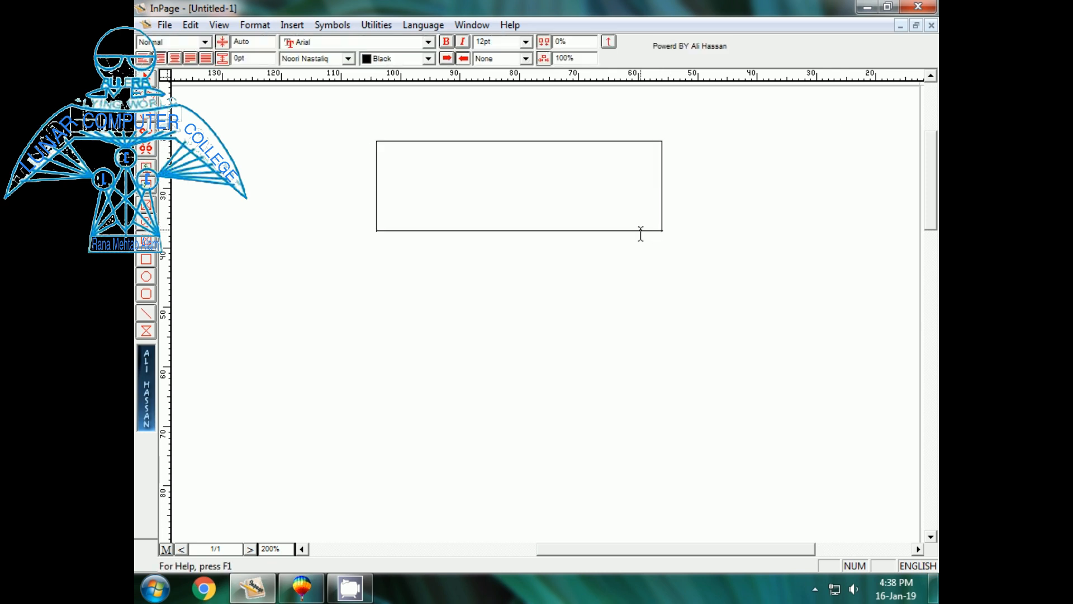
text(ra)
key(BackSpace)
key(BackSpace)
key(ctrl+space)
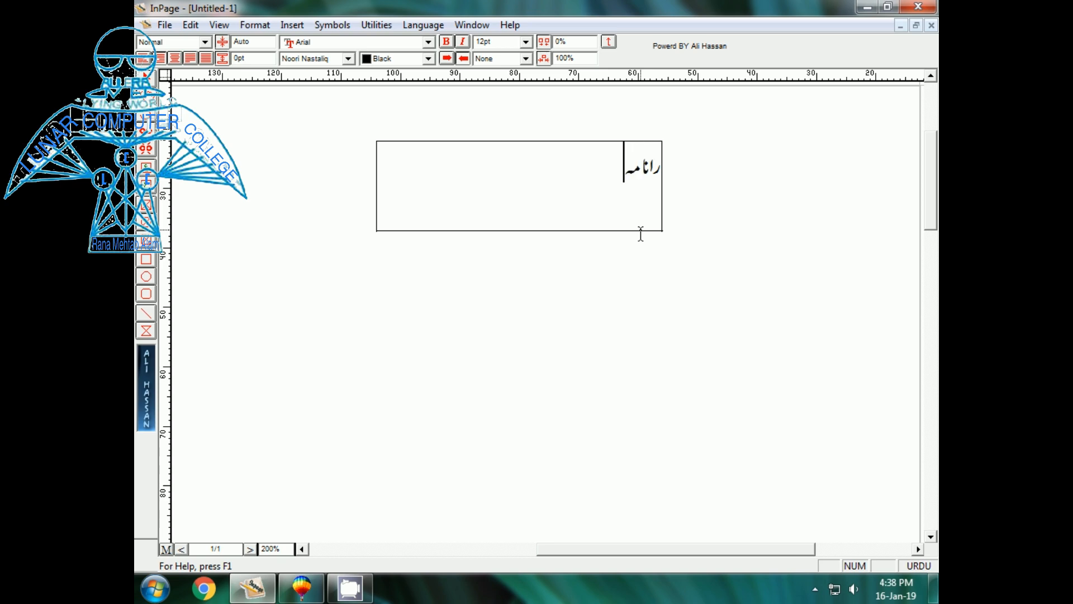
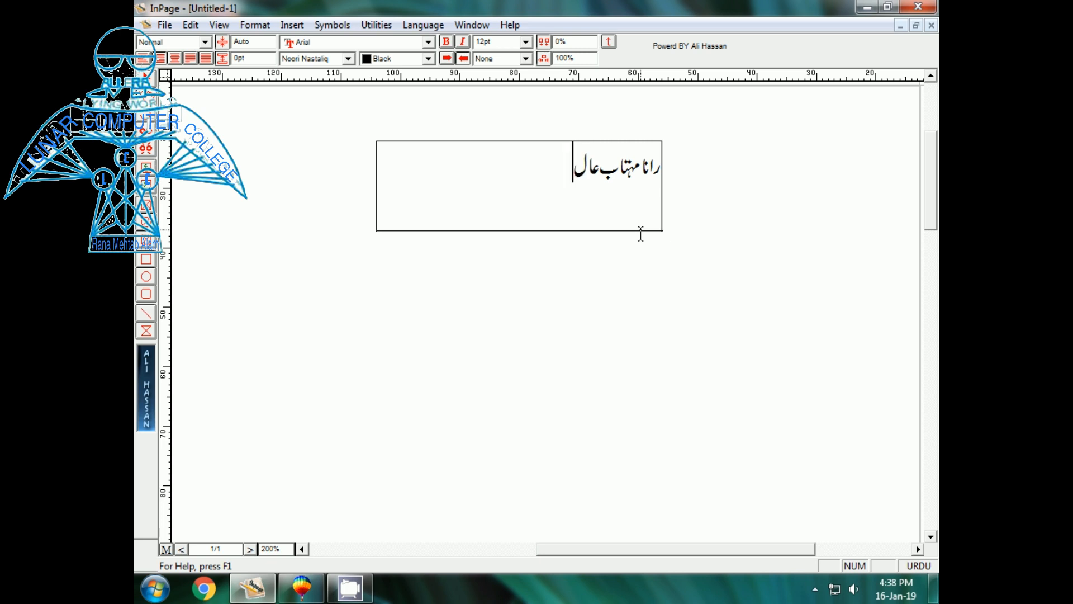
click(302, 586)
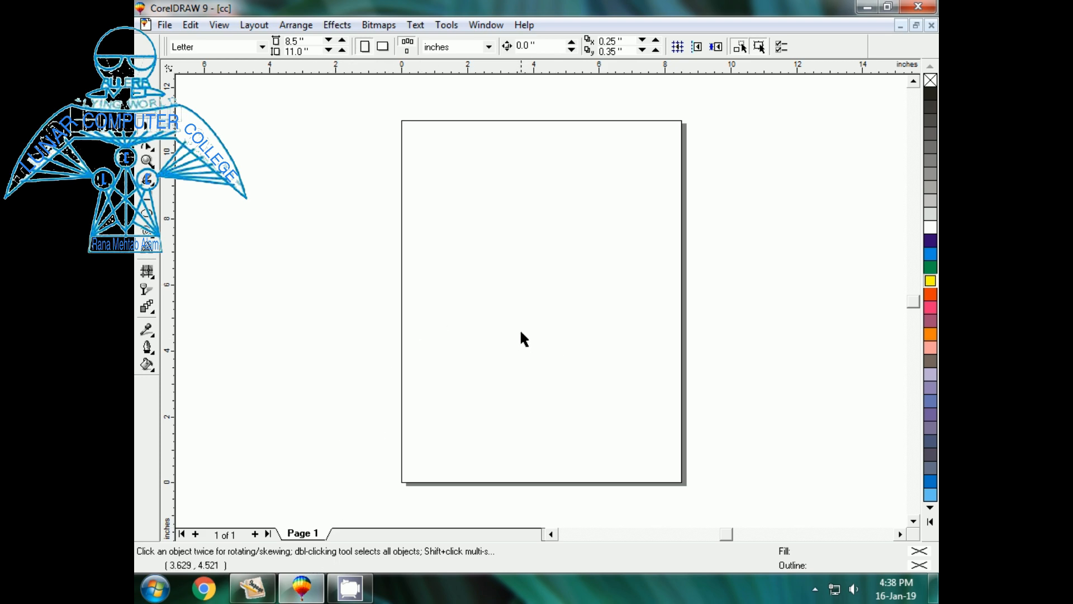
- Back in InPage, browse the Urdu font list and close it without choosing a font
click(252, 587)
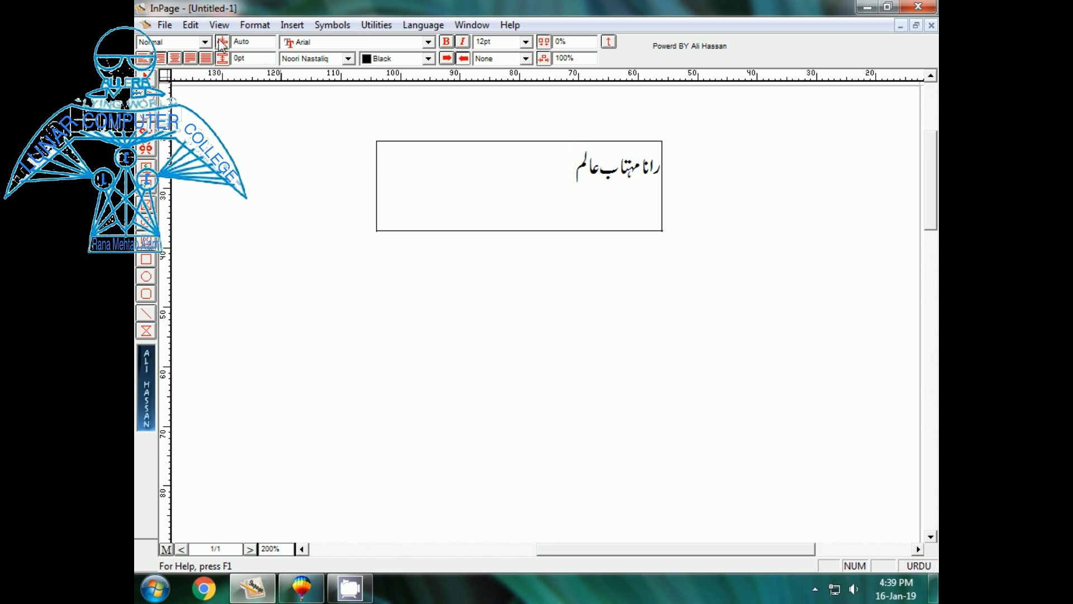
click(346, 61)
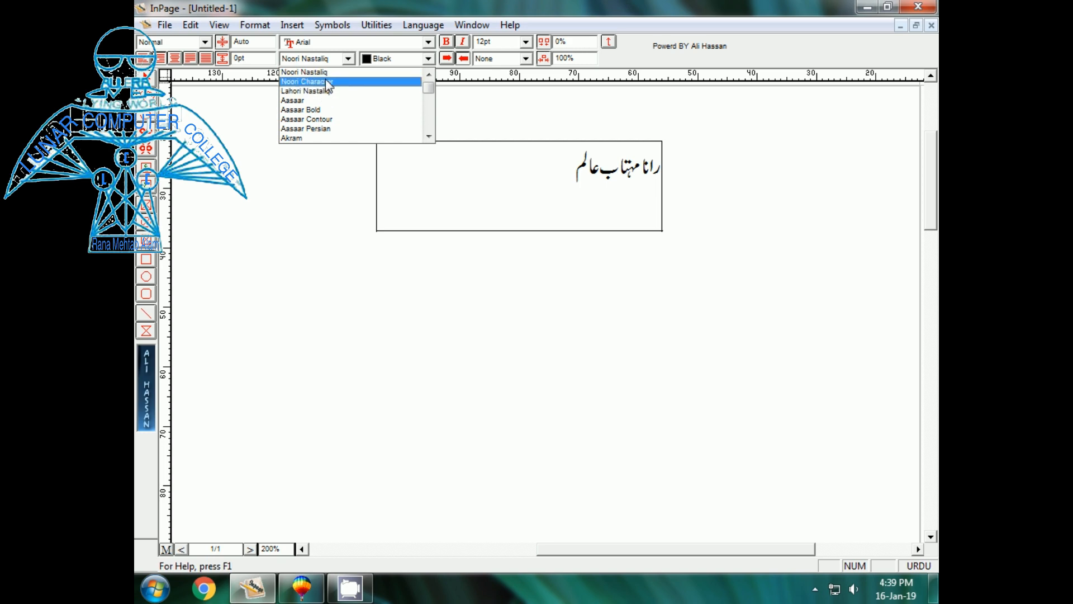
click(428, 138)
click(428, 138)
click(430, 138)
click(428, 137)
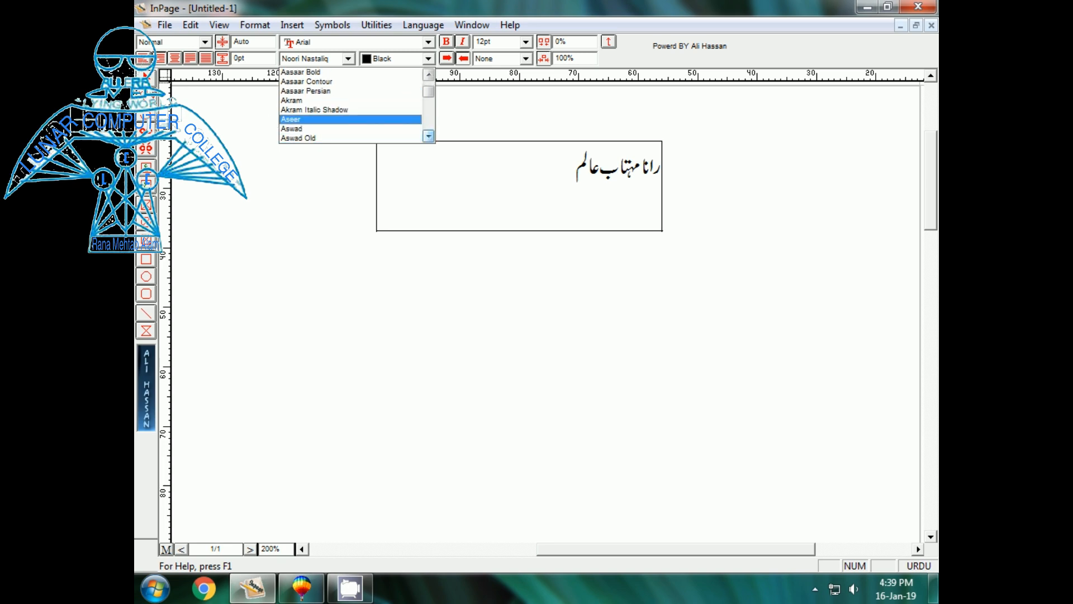
key(Escape)
- Set the Urdu name in the Aswad font and select the whole text box
drag(574, 166, 663, 168)
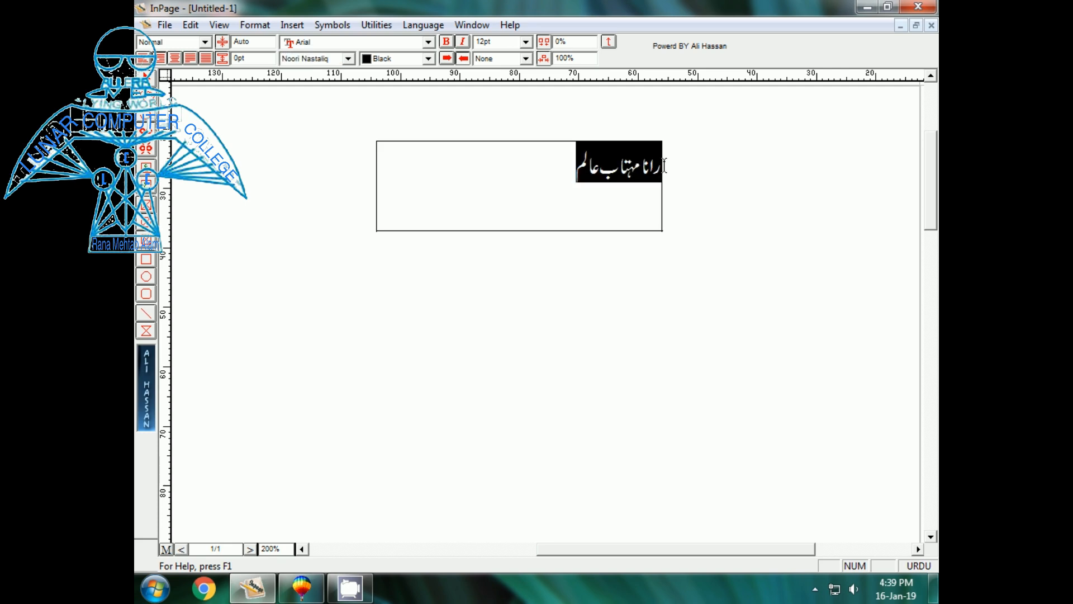
click(348, 59)
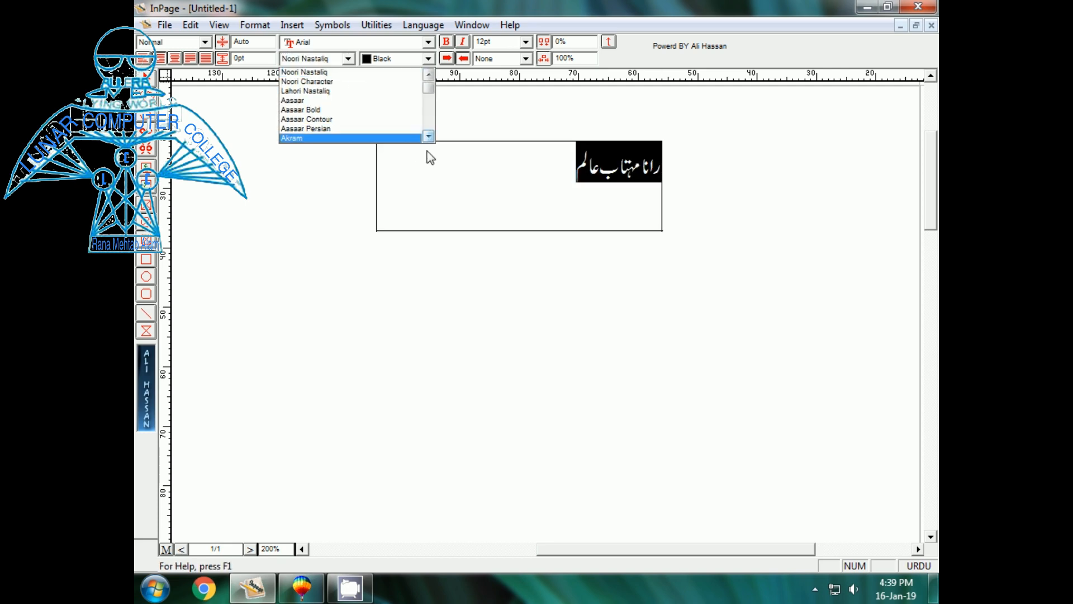
click(427, 136)
click(428, 136)
click(428, 136)
click(428, 136)
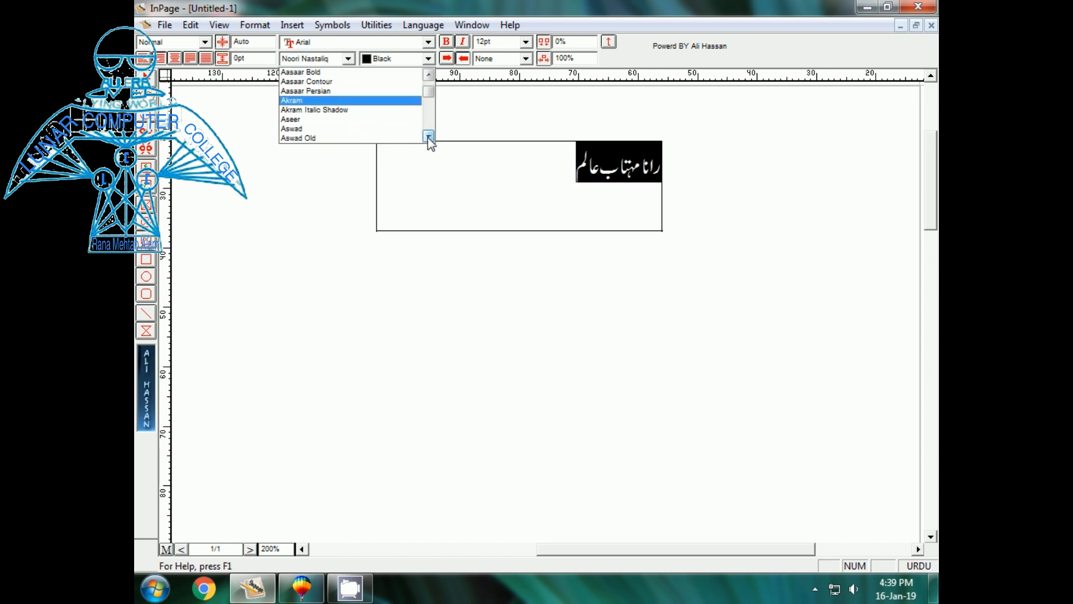
click(311, 130)
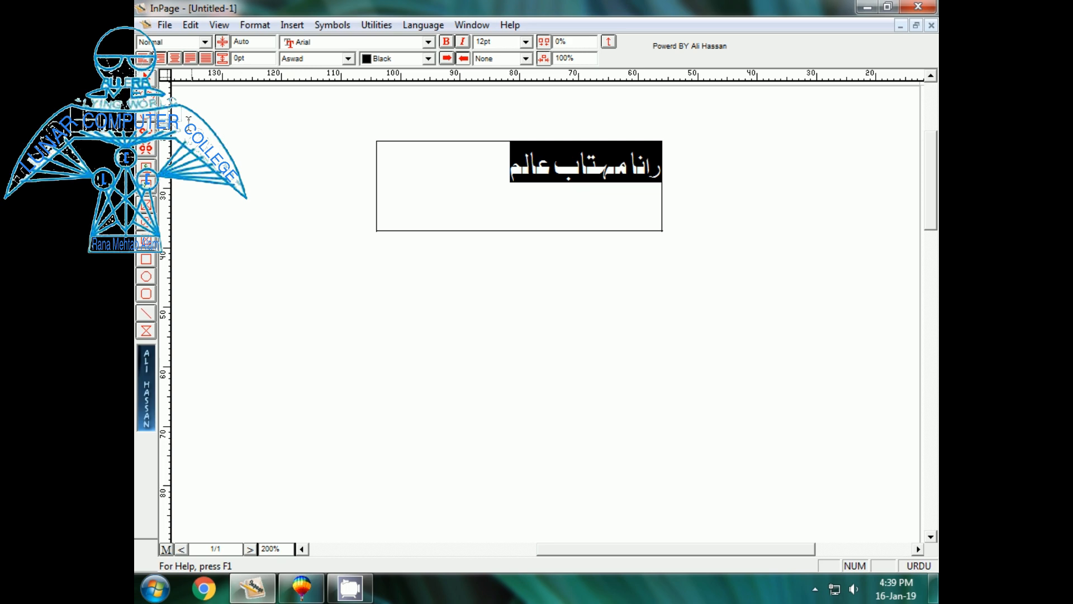
click(412, 240)
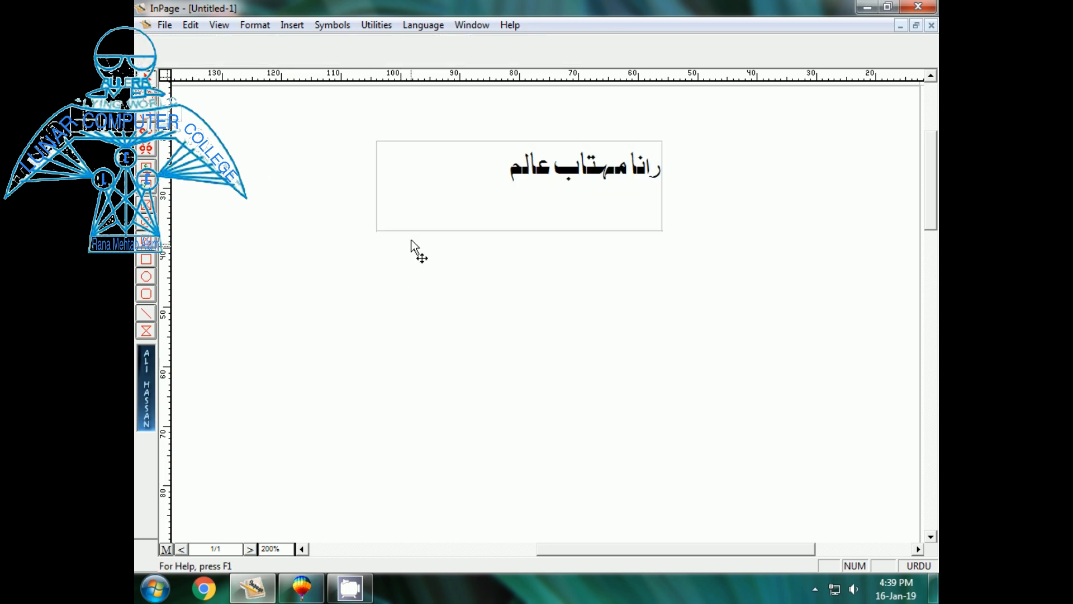
click(416, 229)
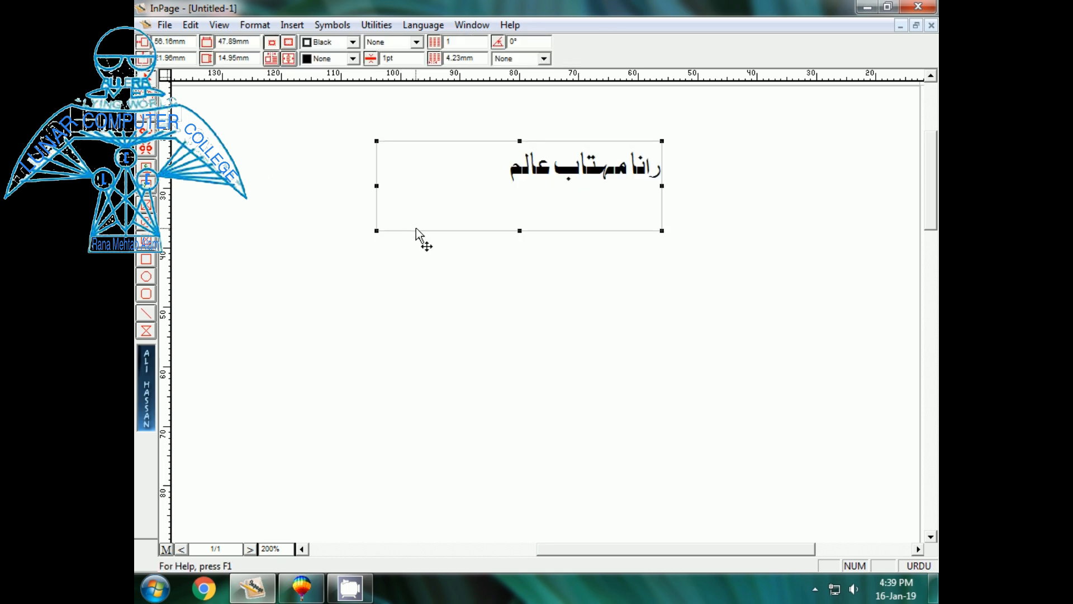
- Paste the Urdu name into CorelDRAW and scale it down to 1 inch wide
click(302, 587)
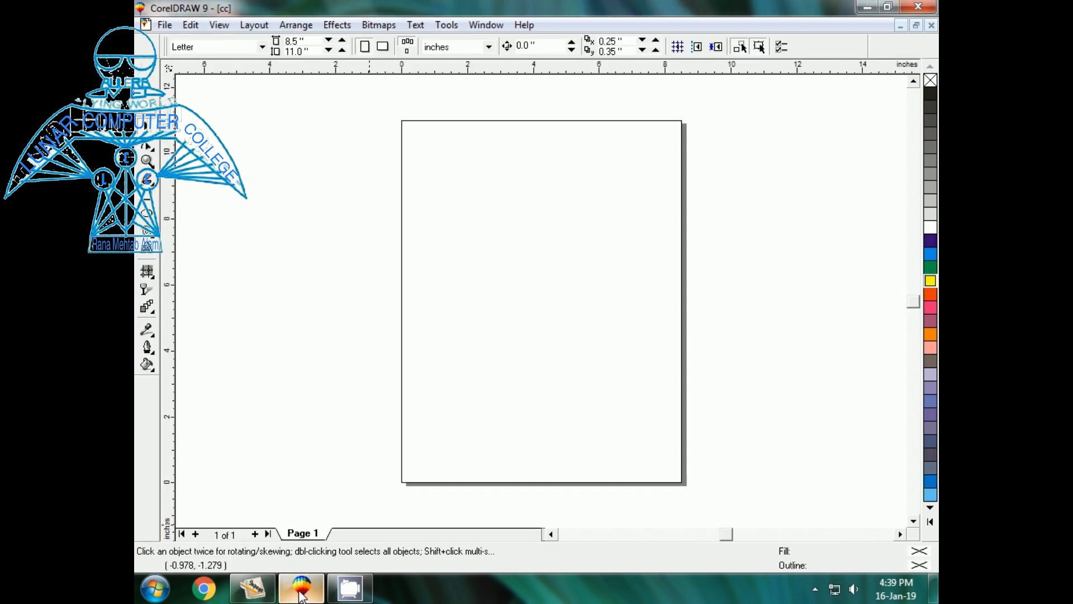
key(ctrl+v)
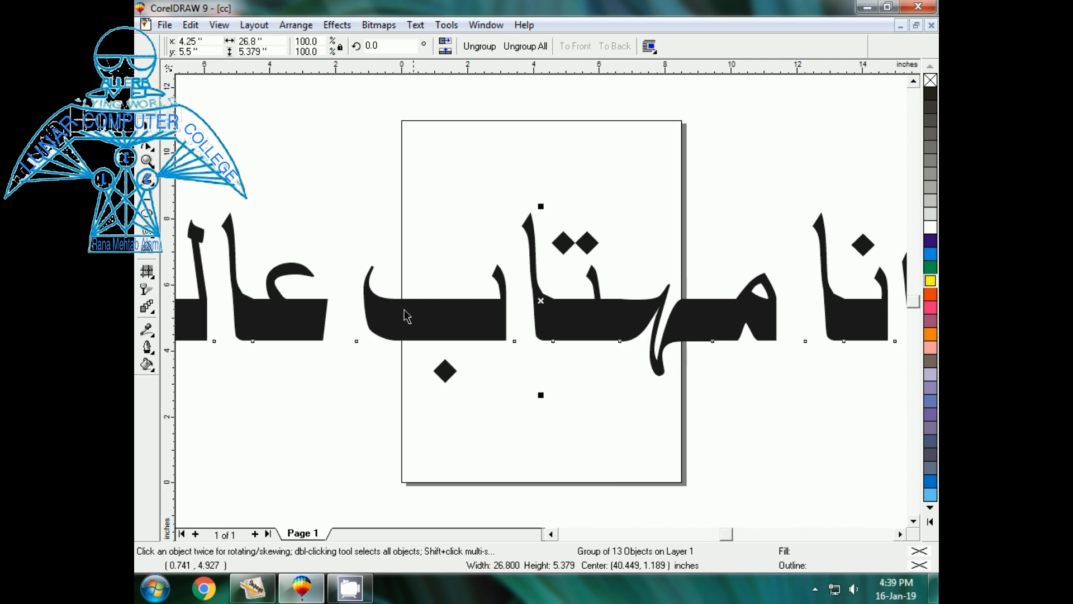
drag(277, 40, 207, 40)
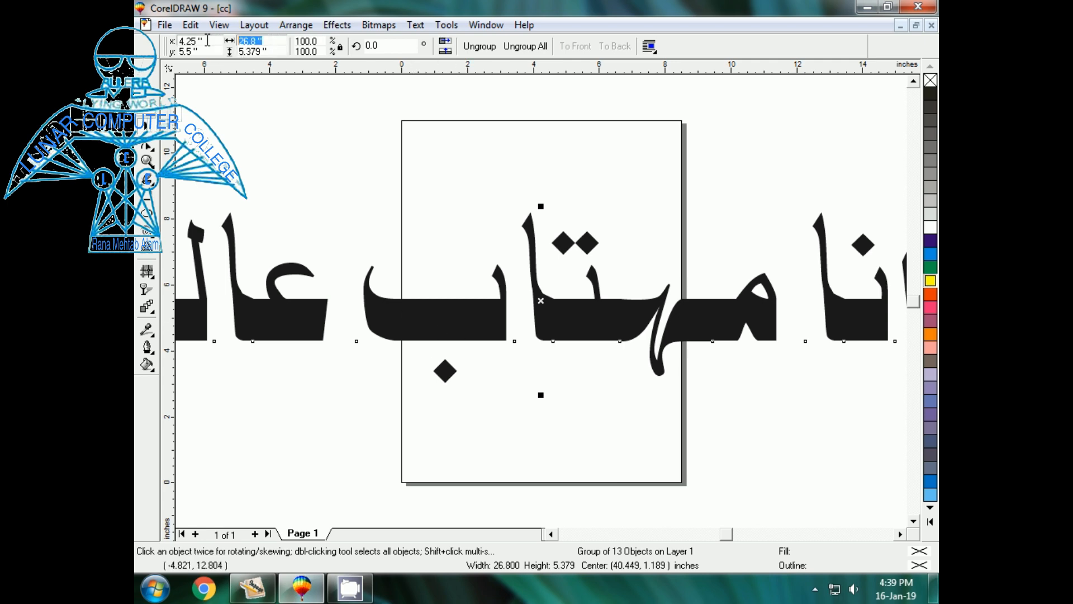
text(1)
key(Return)
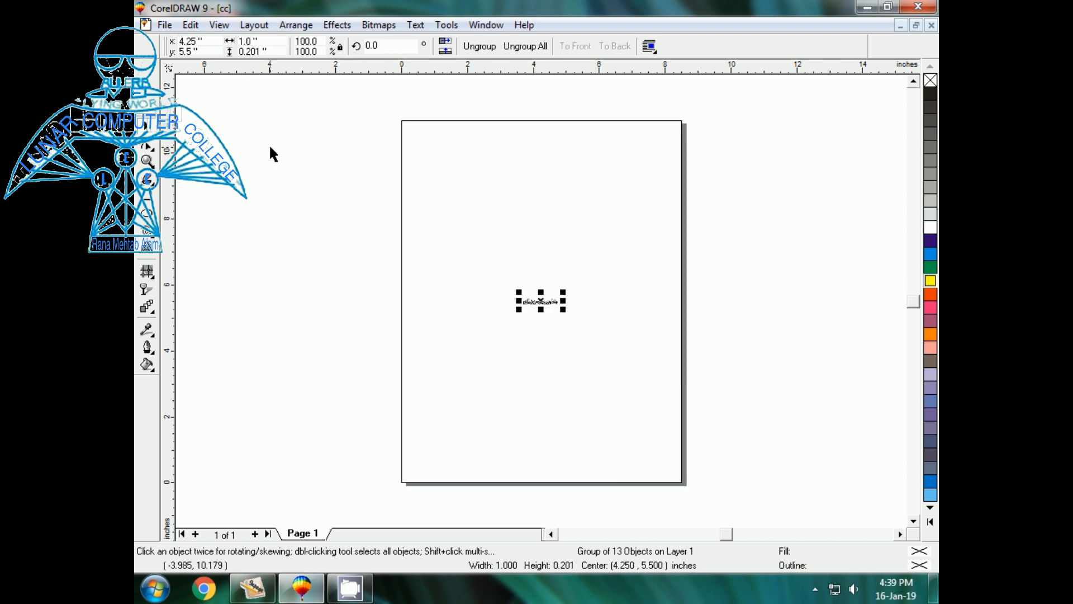
- Zoom in on the Urdu name and nudge it slightly down the page
click(423, 288)
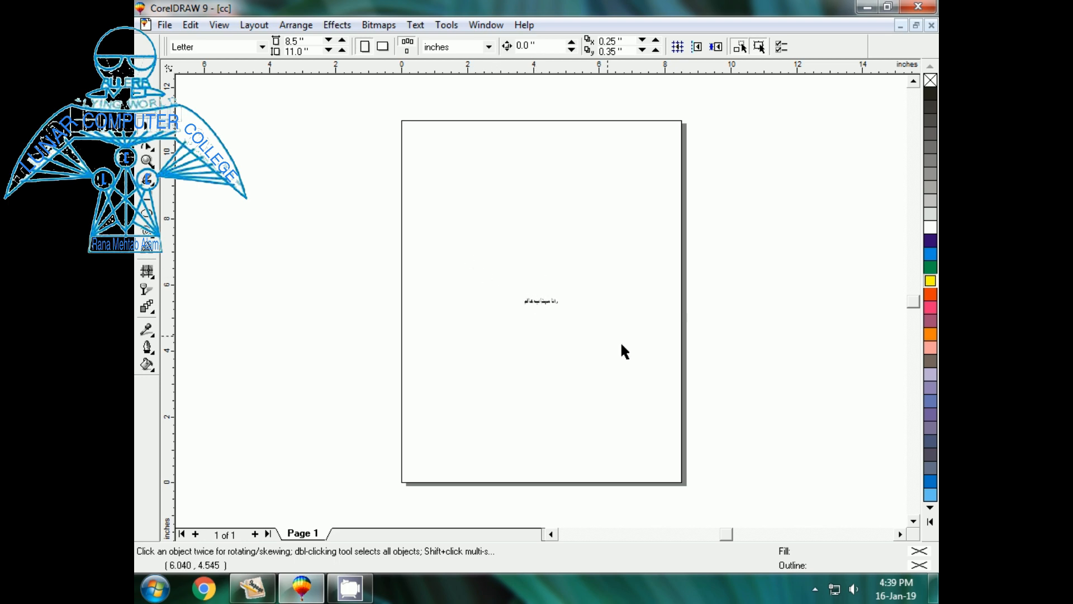
click(542, 302)
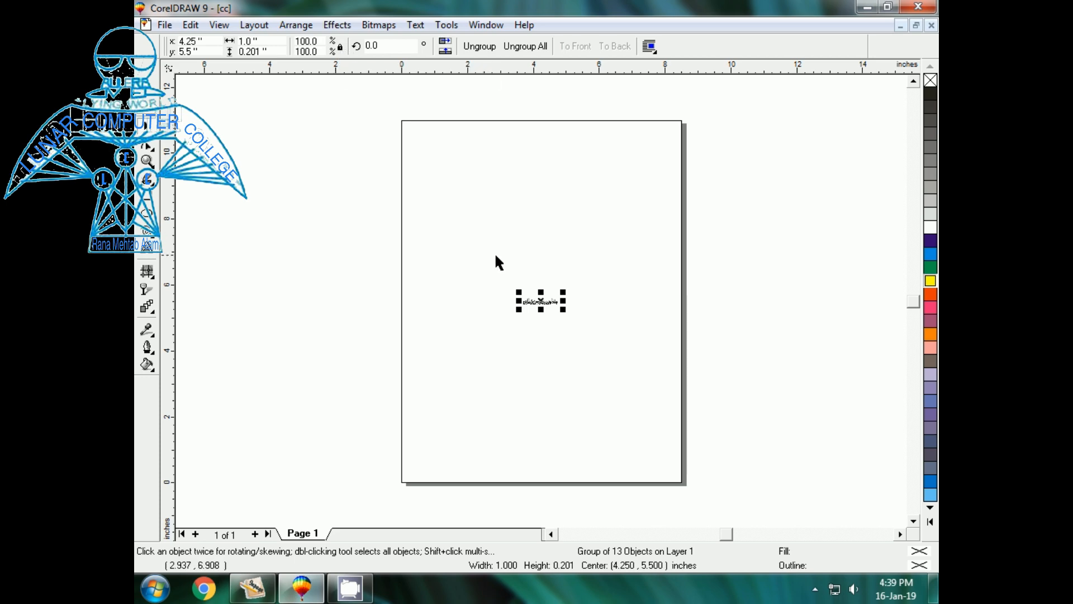
click(476, 277)
drag(476, 241, 634, 352)
key(shift+F2)
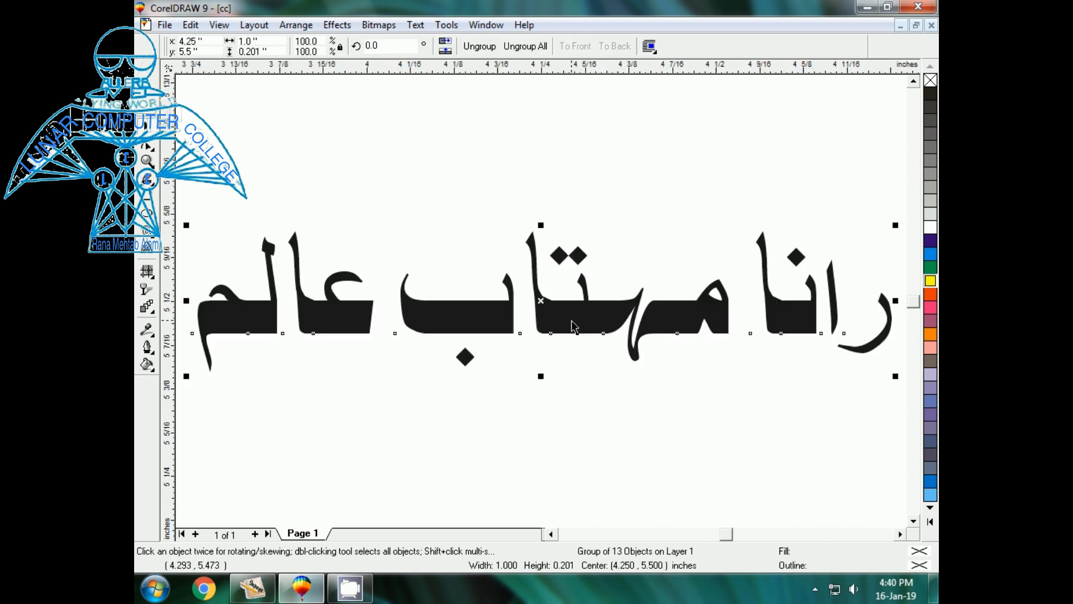
key(F3)
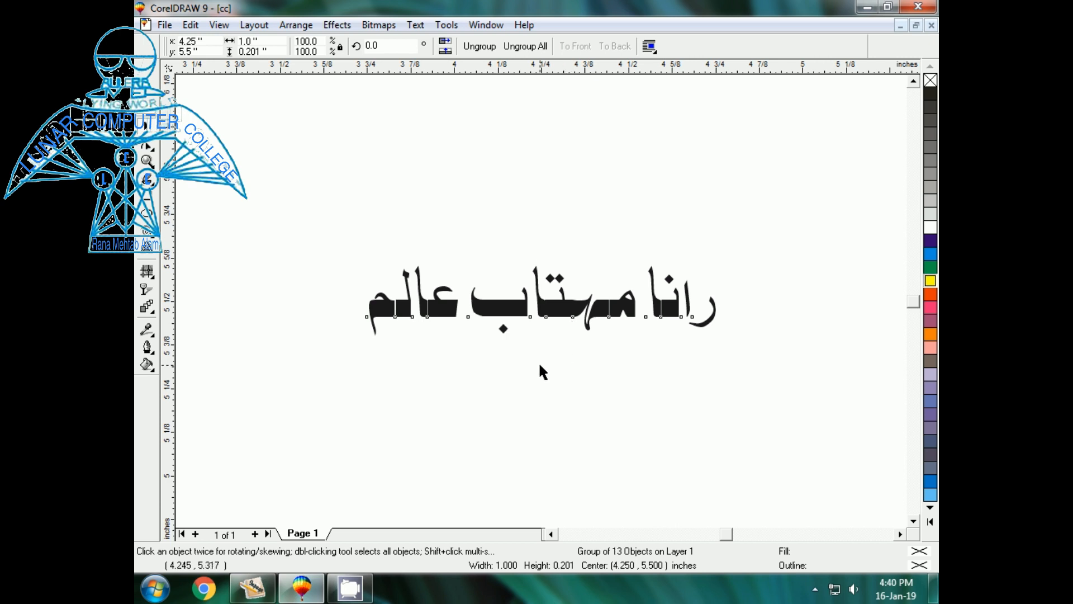
drag(549, 313, 546, 372)
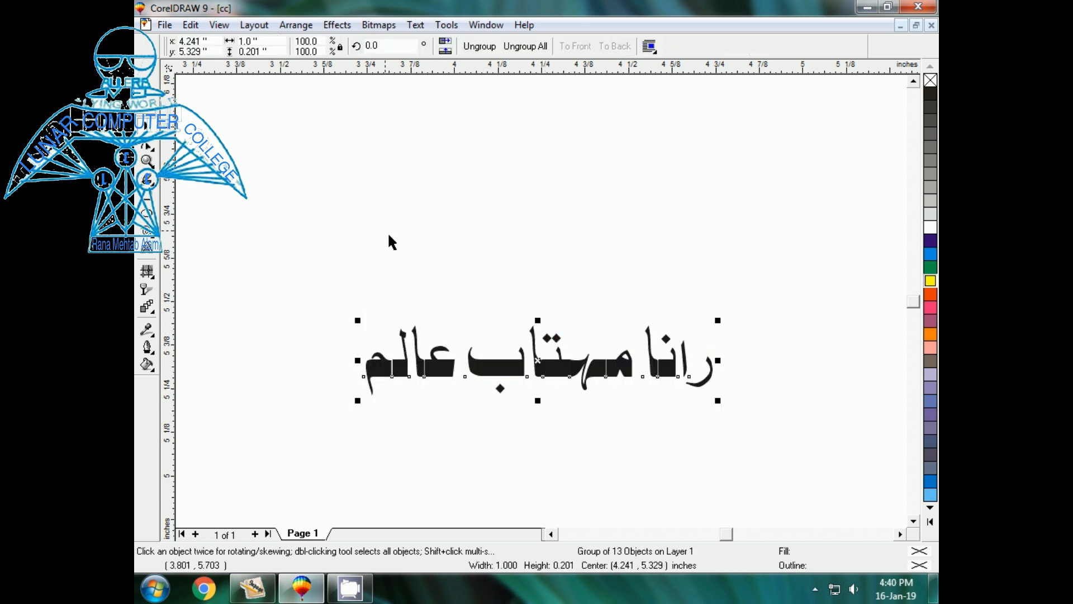
click(309, 232)
- Switch to the Ellipse tool with F7
key(F7)
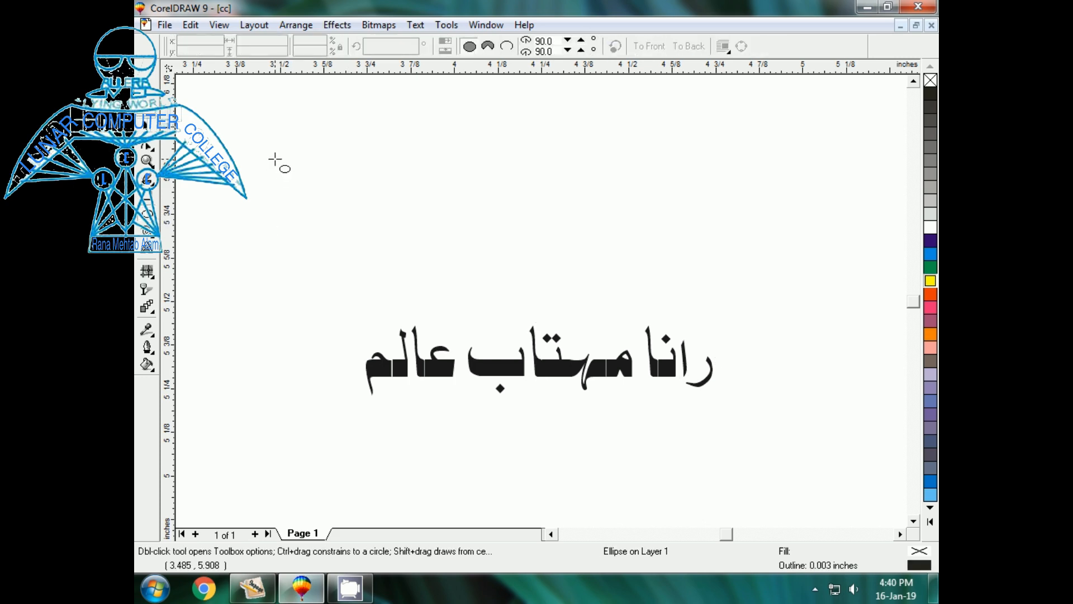
- Draw a circle and size it to exactly 1.5 by 1.5 inches
drag(275, 159, 446, 325)
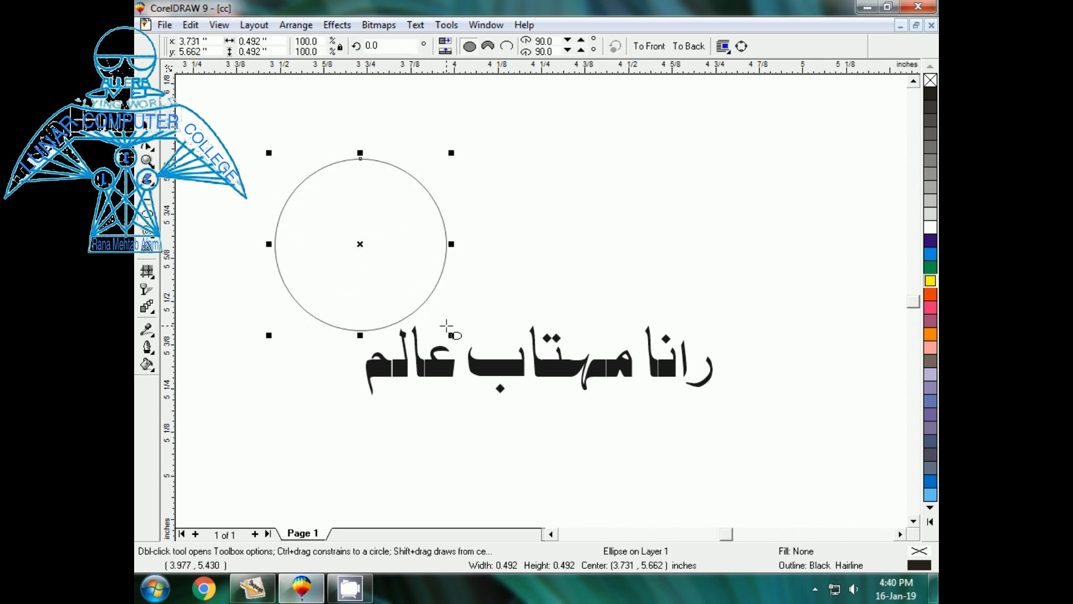
click(362, 244)
drag(236, 40, 235, 41)
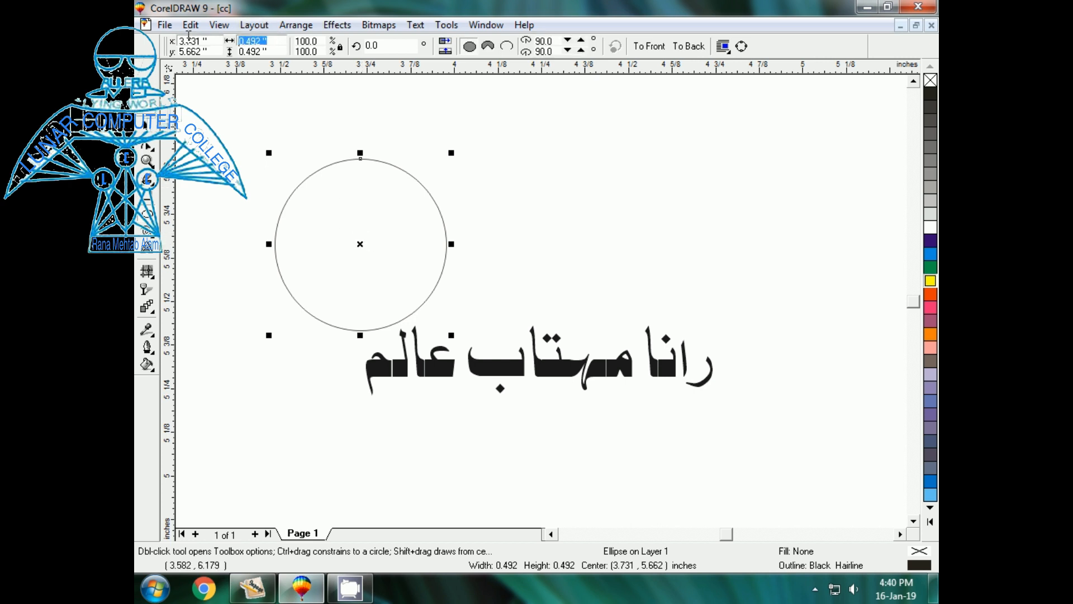
text(1.5)
key(Tab)
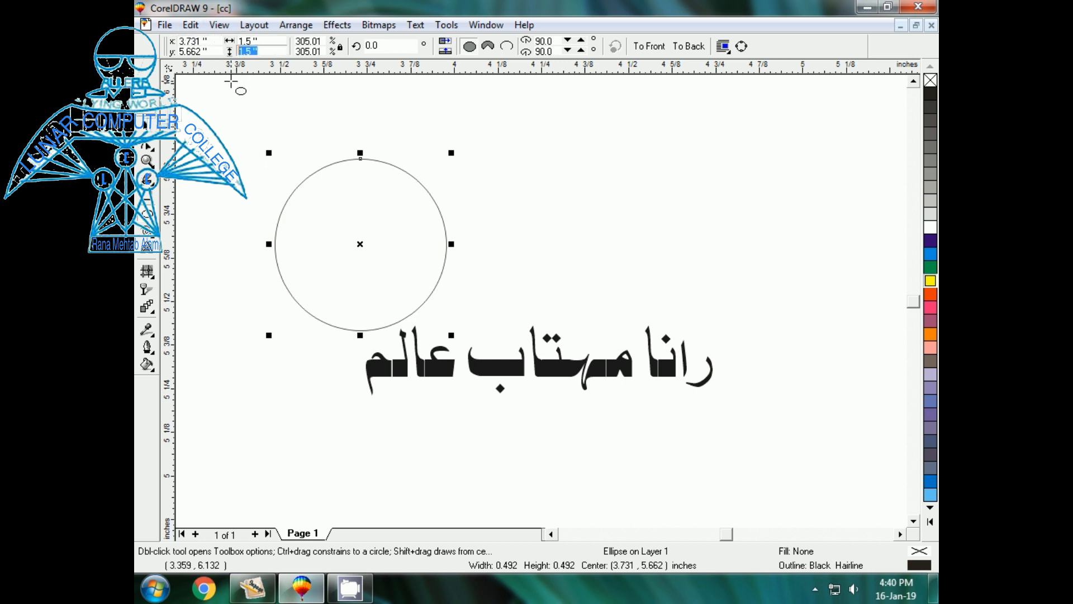
key(Return)
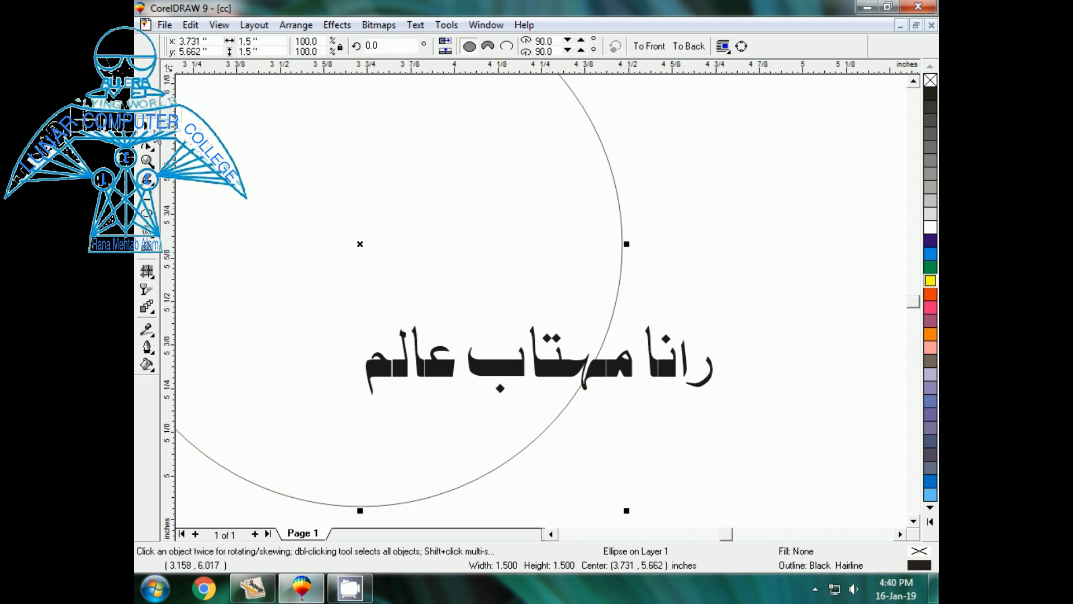
key(F3)
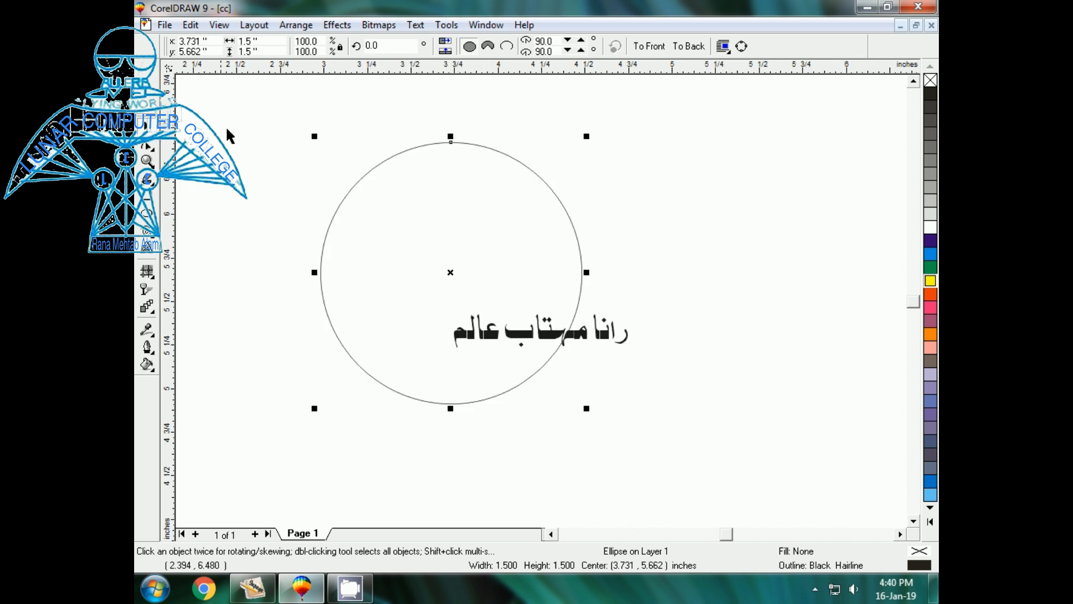
click(350, 213)
- Move the Urdu name right of the circle and drop a 0.976-inch concentric inner circle
click(485, 337)
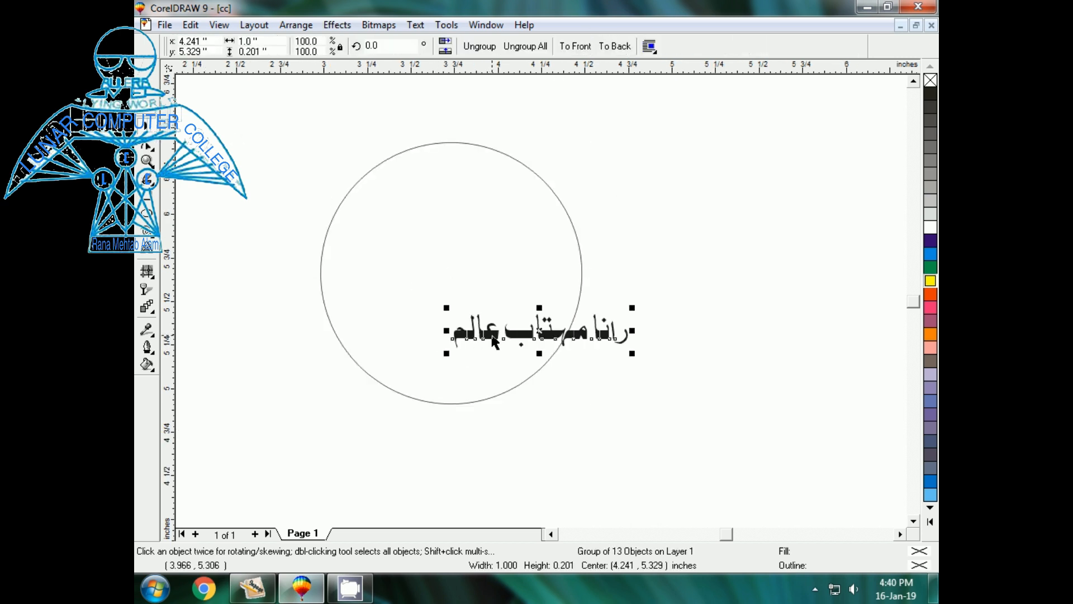
mouse_move(492, 336)
mouse_down()
mouse_move(451, 430)
mouse_move(490, 324)
mouse_up()
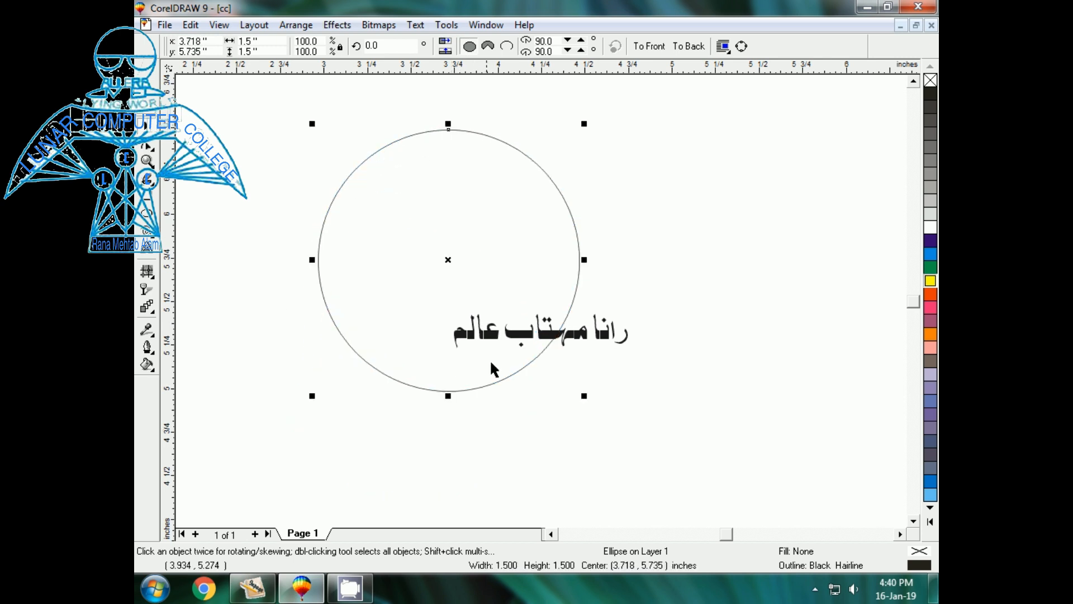
click(564, 351)
click(577, 340)
drag(578, 340, 747, 279)
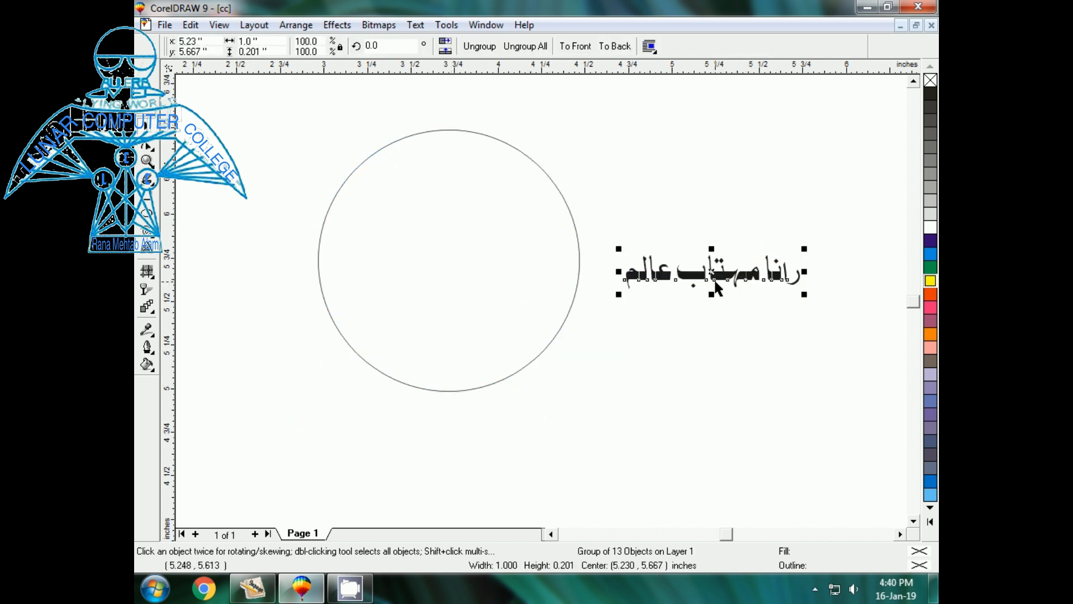
click(524, 368)
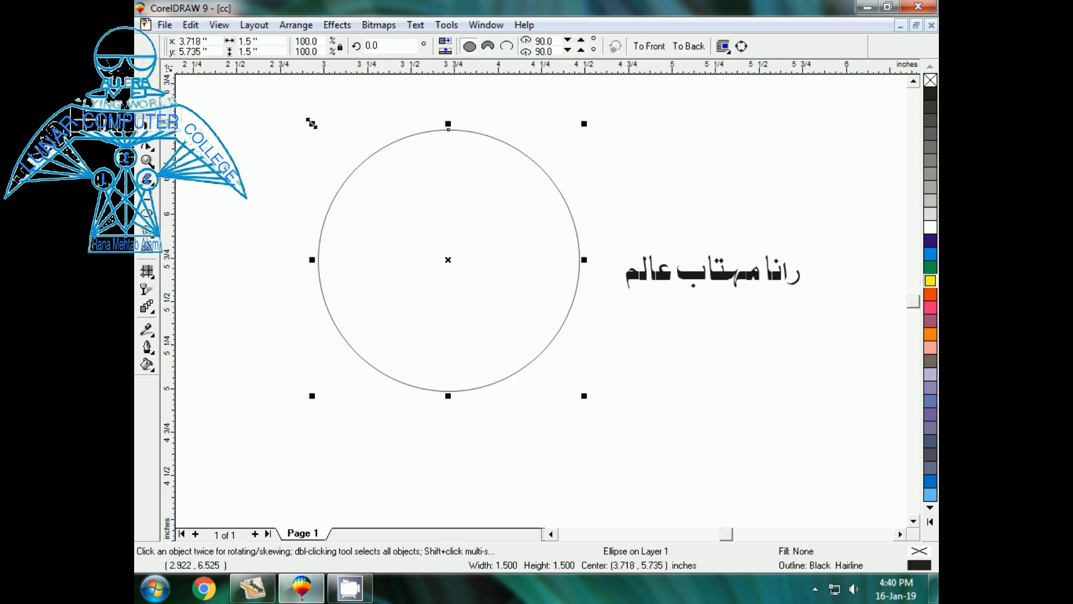
drag(313, 124, 331, 168)
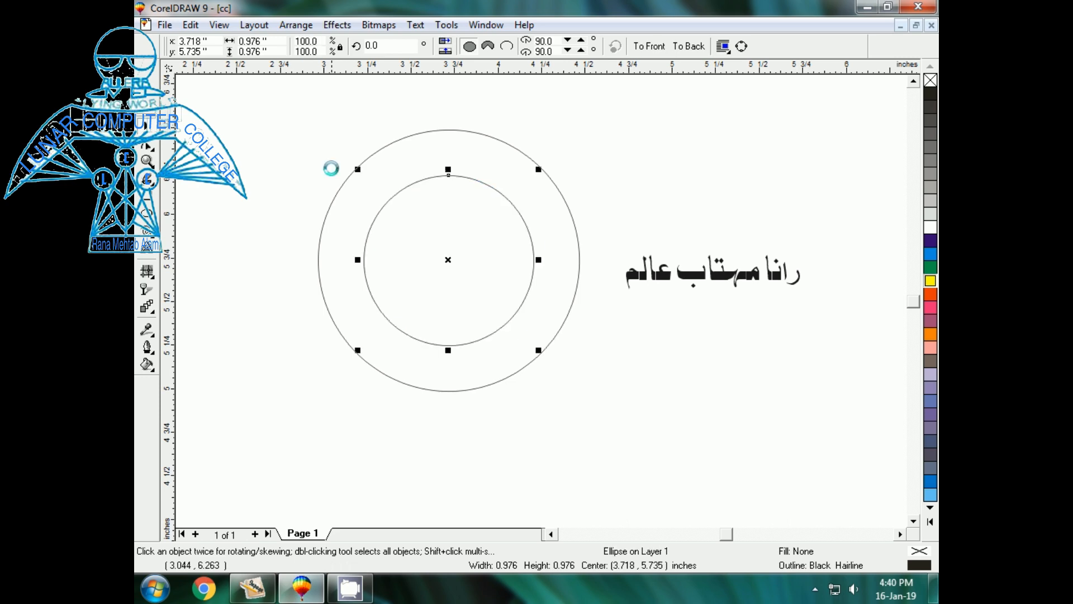
click(307, 144)
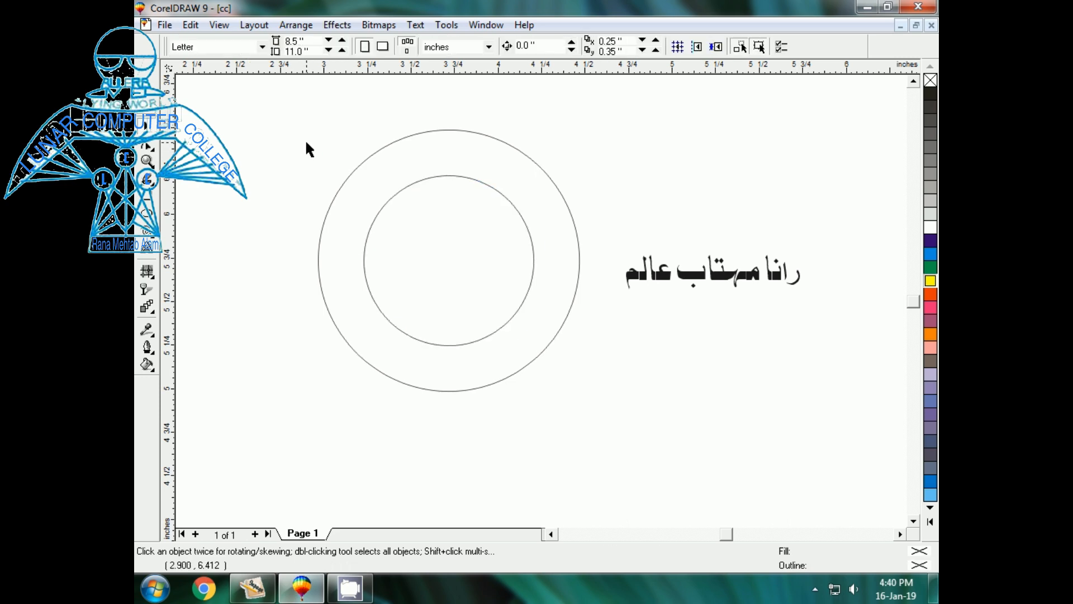
- Position the Urdu name centred just above the top of the outer circle
click(678, 266)
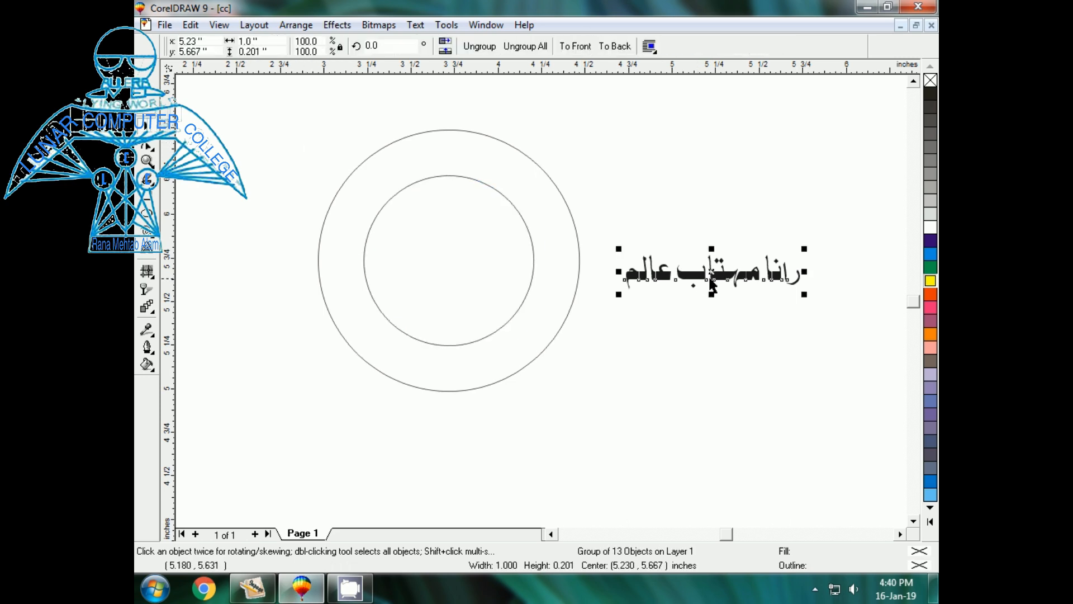
drag(714, 279, 451, 122)
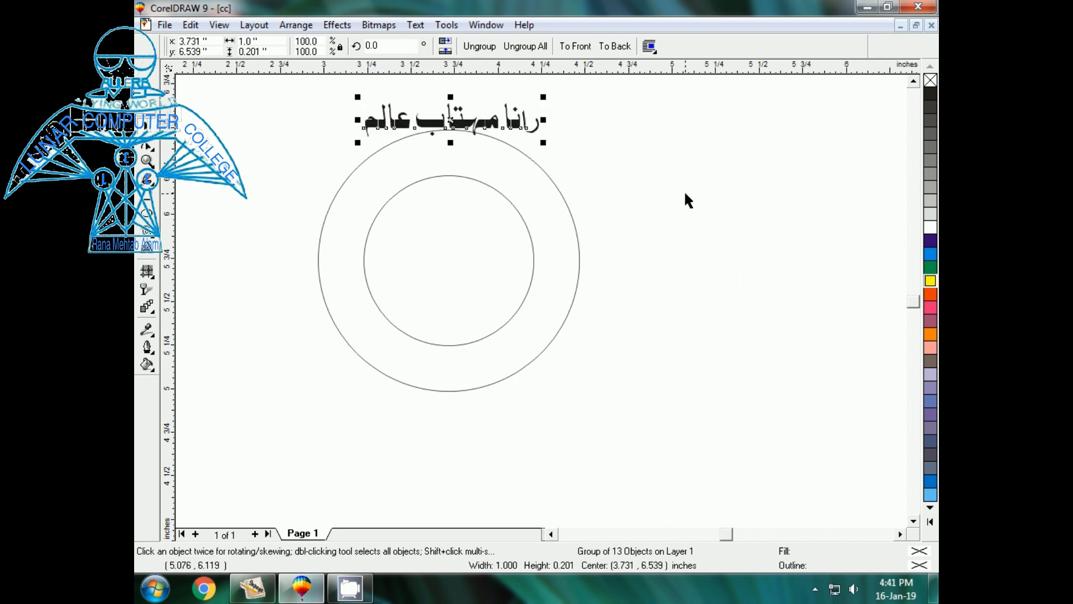
key(shift+F2)
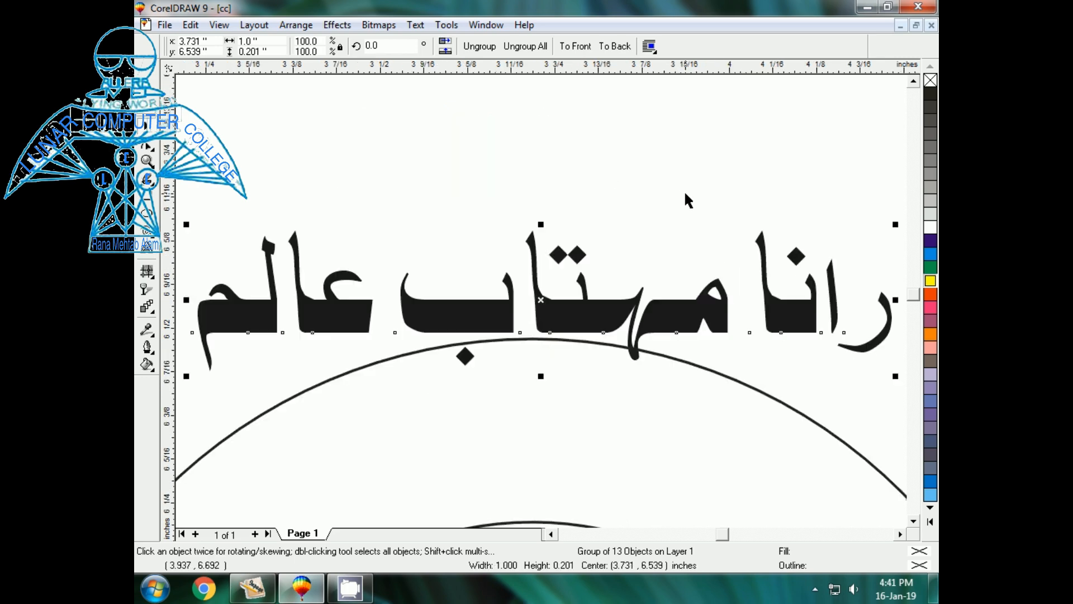
key(F3)
click(390, 195)
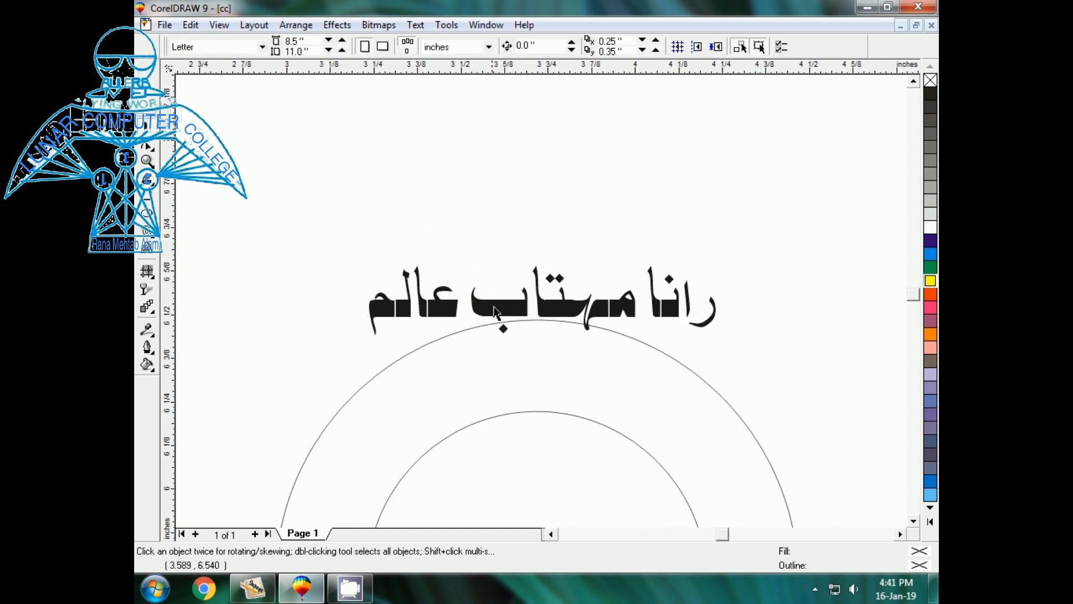
drag(499, 313, 488, 275)
click(494, 276)
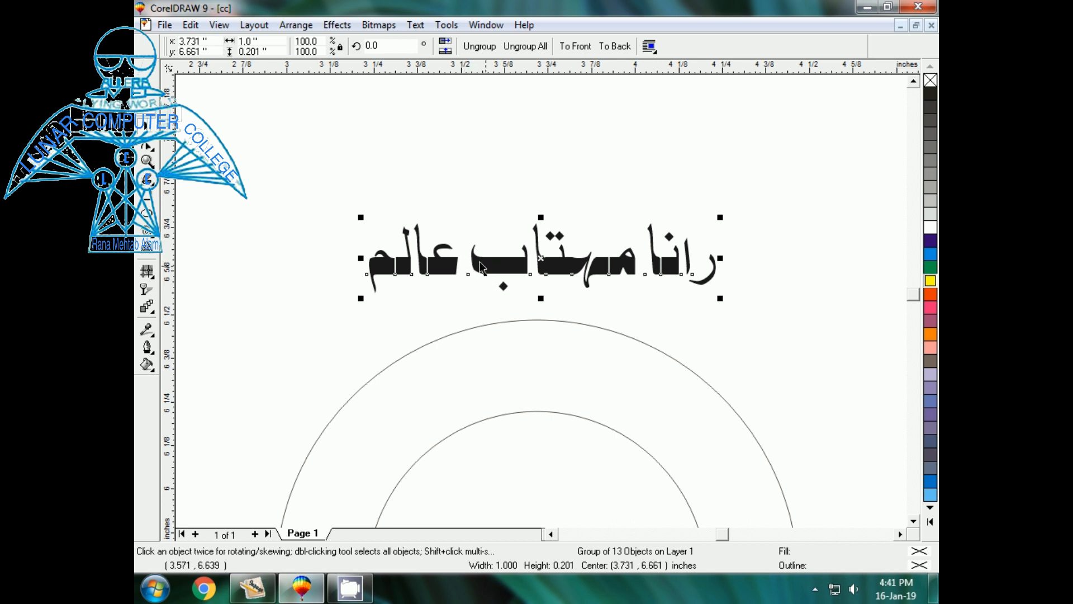
click(446, 268)
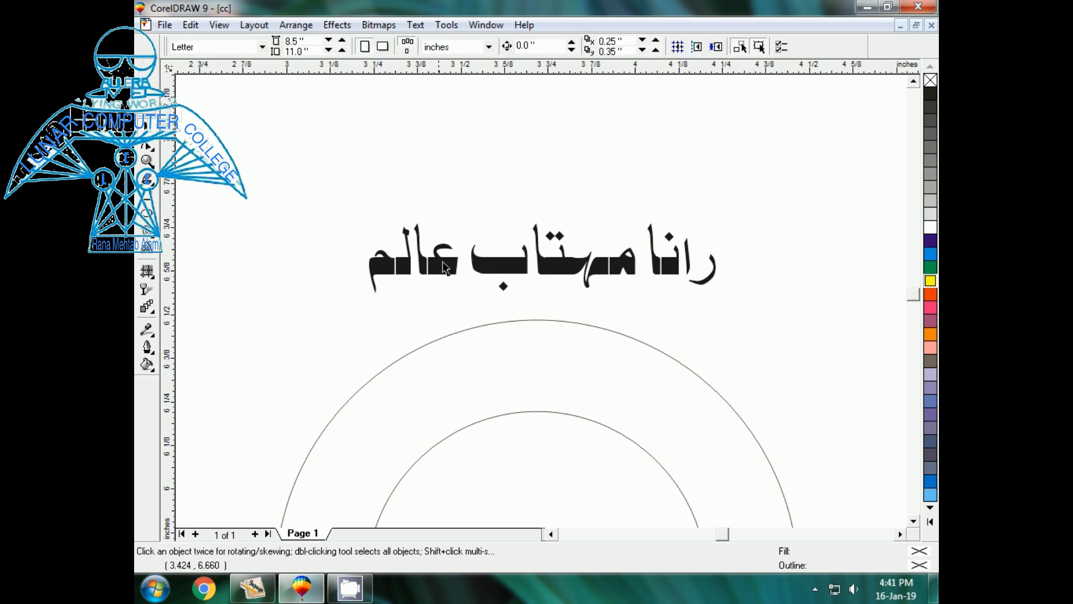
- Ungroup the name's letters, select them all, and combine them with Ctrl+L
click(489, 274)
key(ctrl+u)
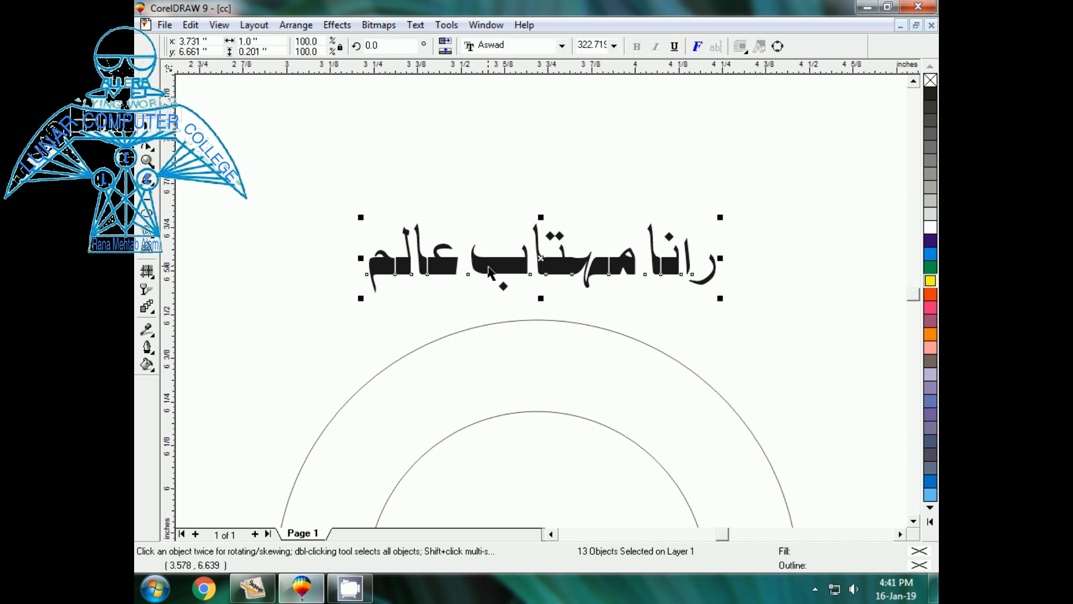
click(604, 218)
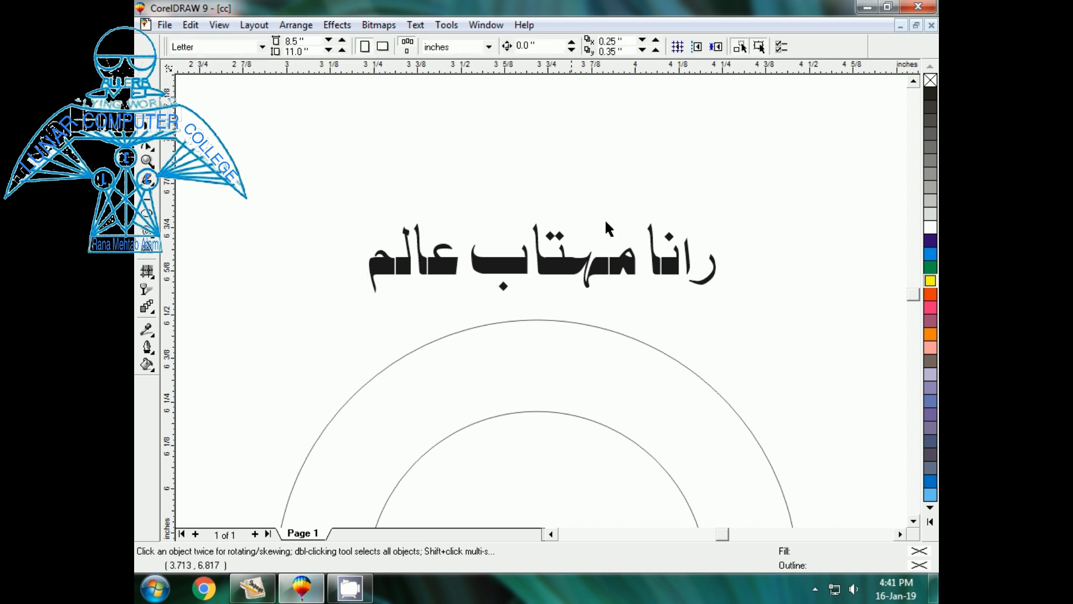
click(705, 281)
click(688, 264)
click(667, 267)
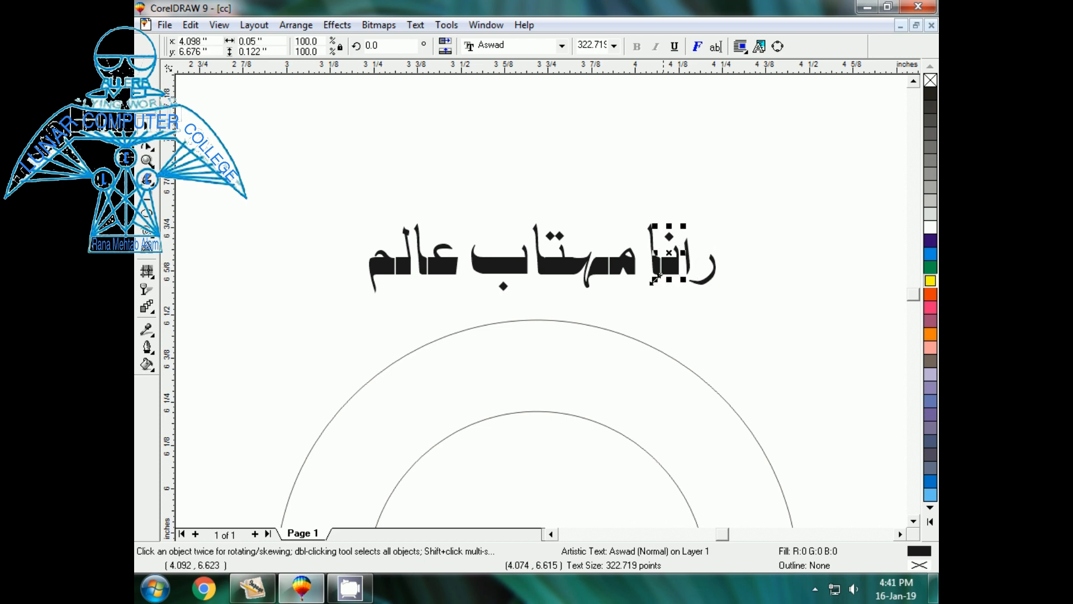
click(521, 280)
drag(314, 139, 773, 317)
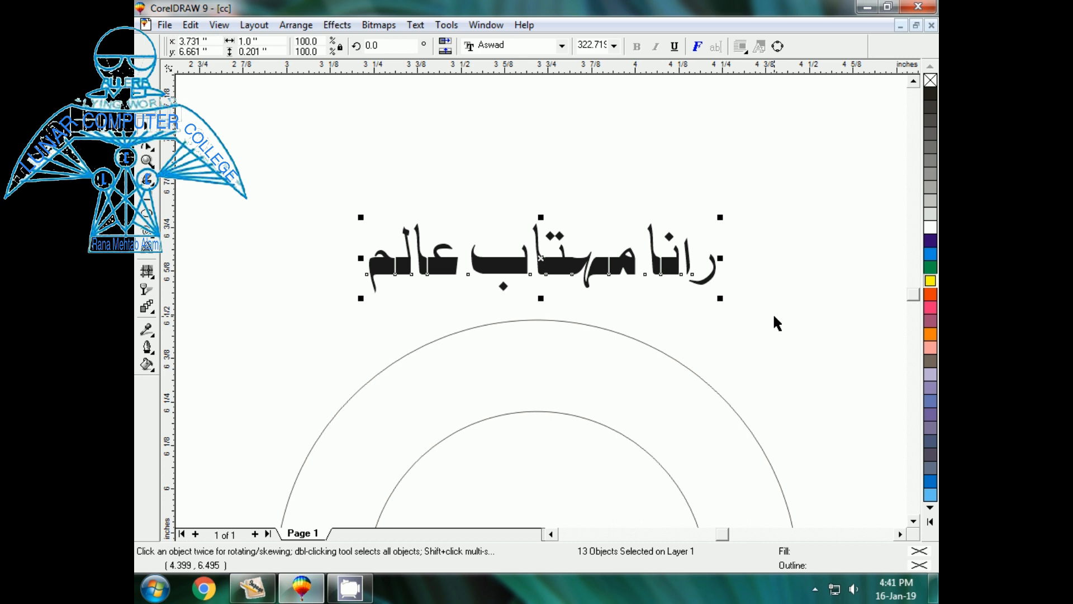
key(ctrl+l)
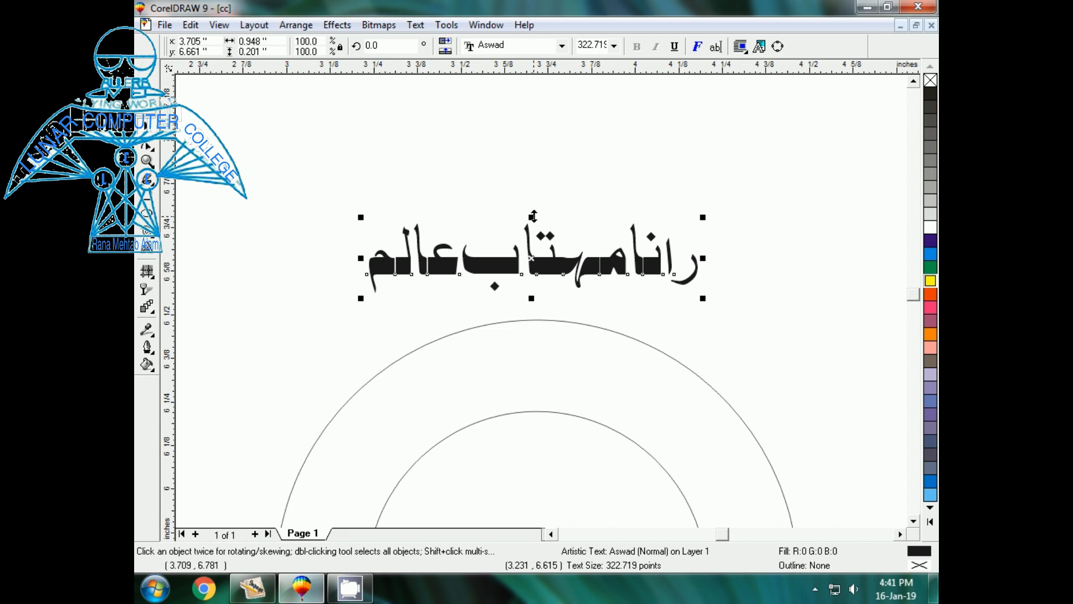
- Fit the Urdu name along the top of the outer circle using Fit Text To Path
click(415, 26)
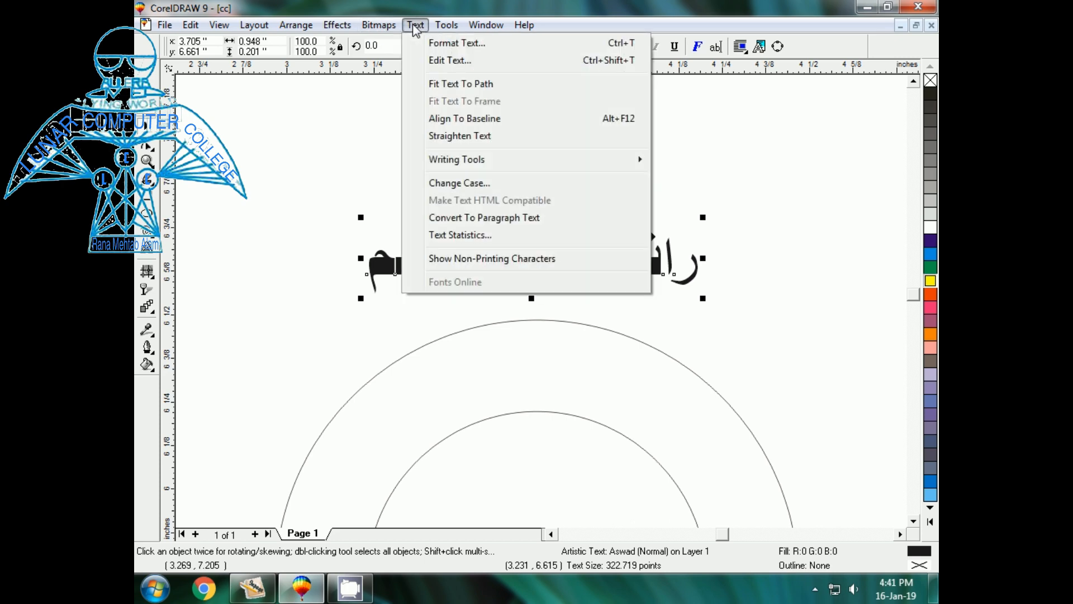
click(452, 85)
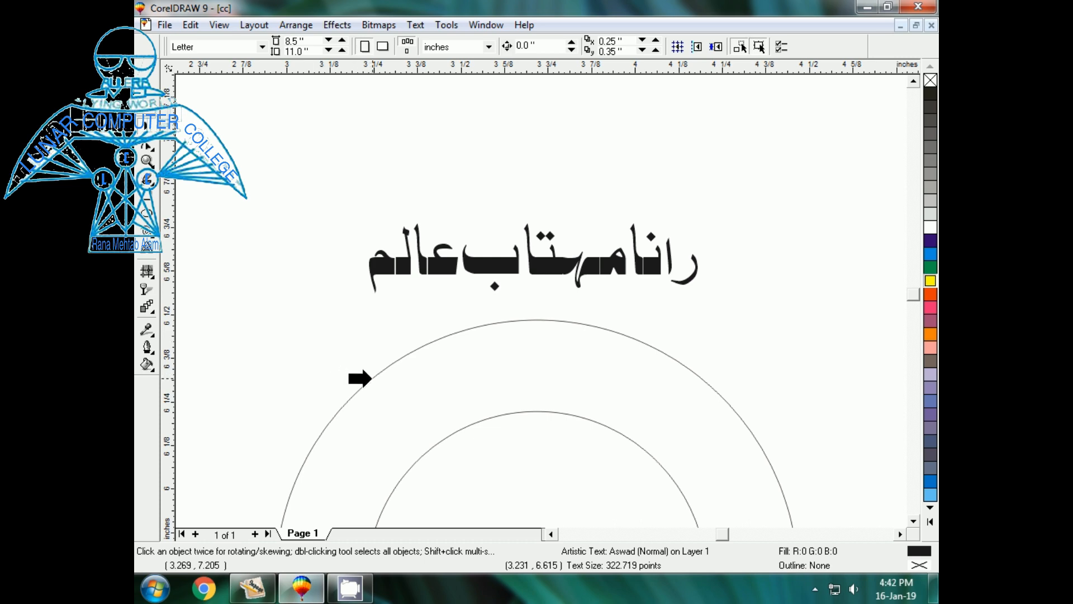
click(370, 378)
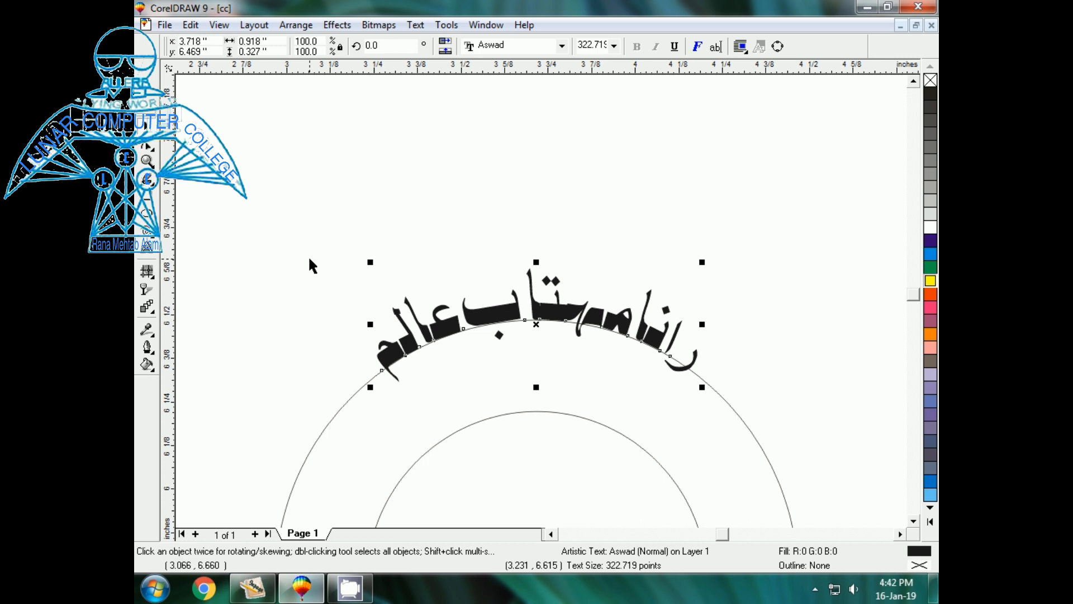
click(287, 222)
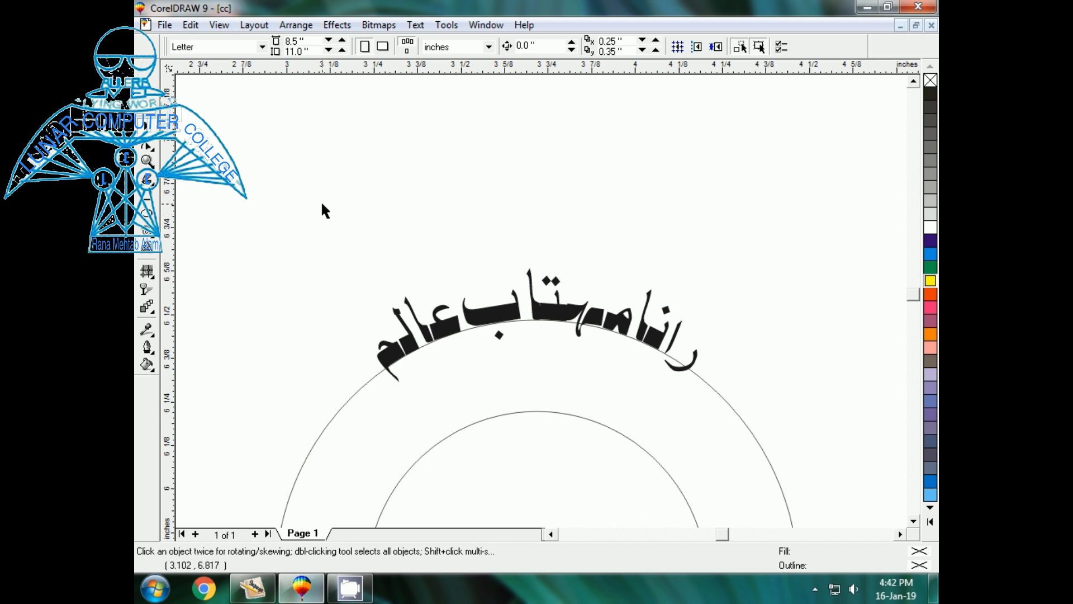
click(489, 323)
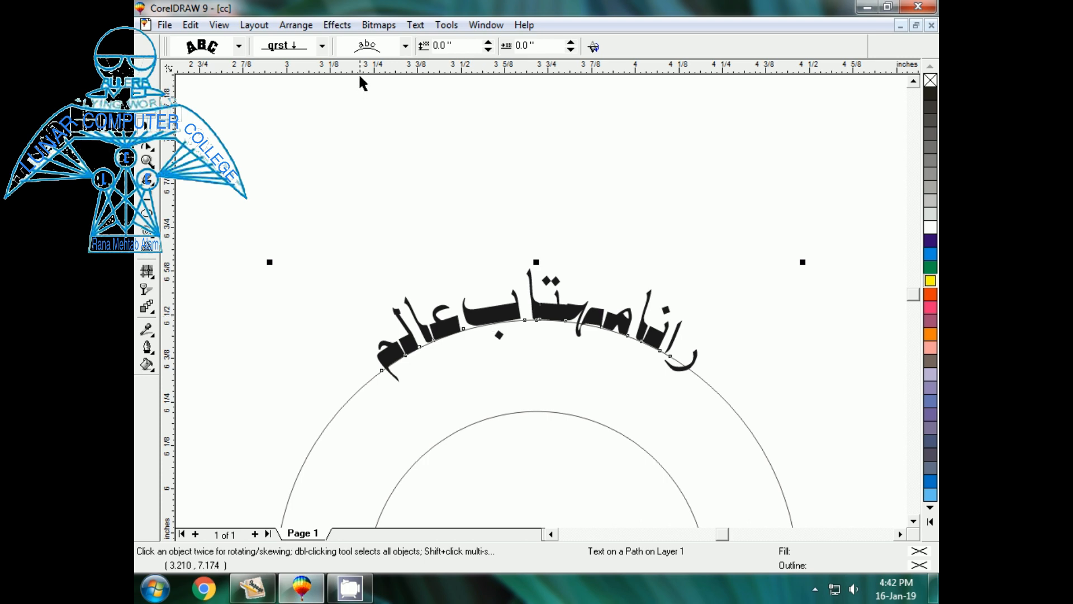
- Set the curved name's distance from path to -0.2 inches, inside the ring
click(405, 47)
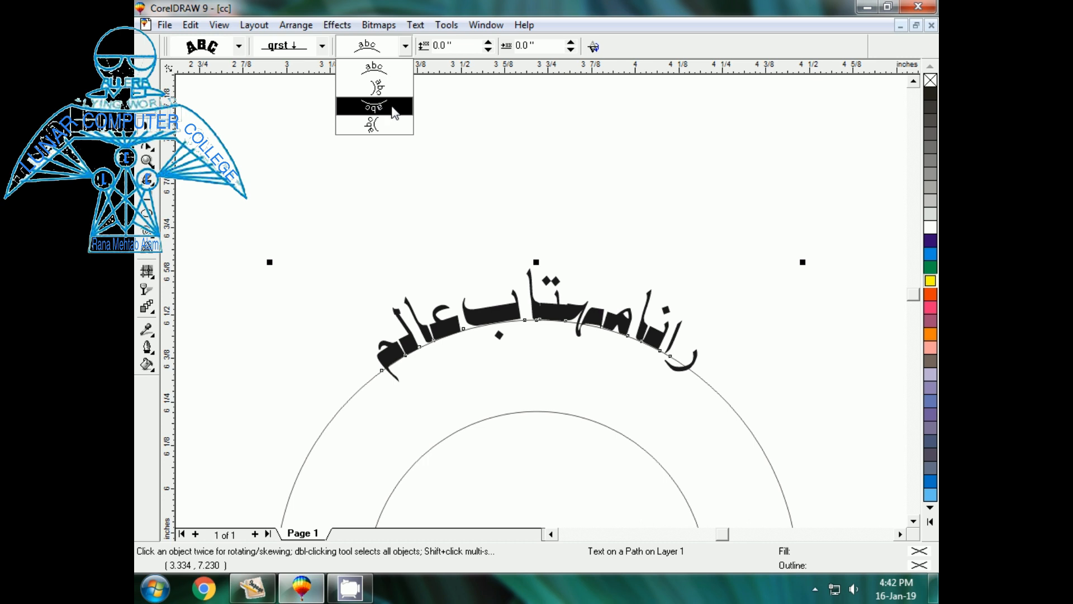
click(435, 129)
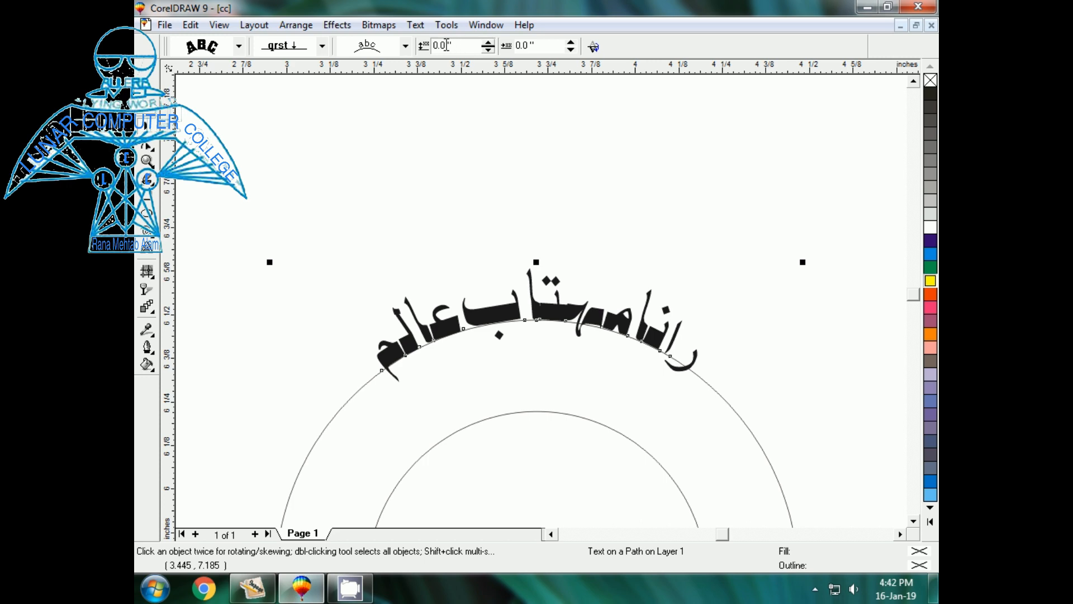
click(489, 49)
click(488, 49)
click(489, 49)
click(488, 50)
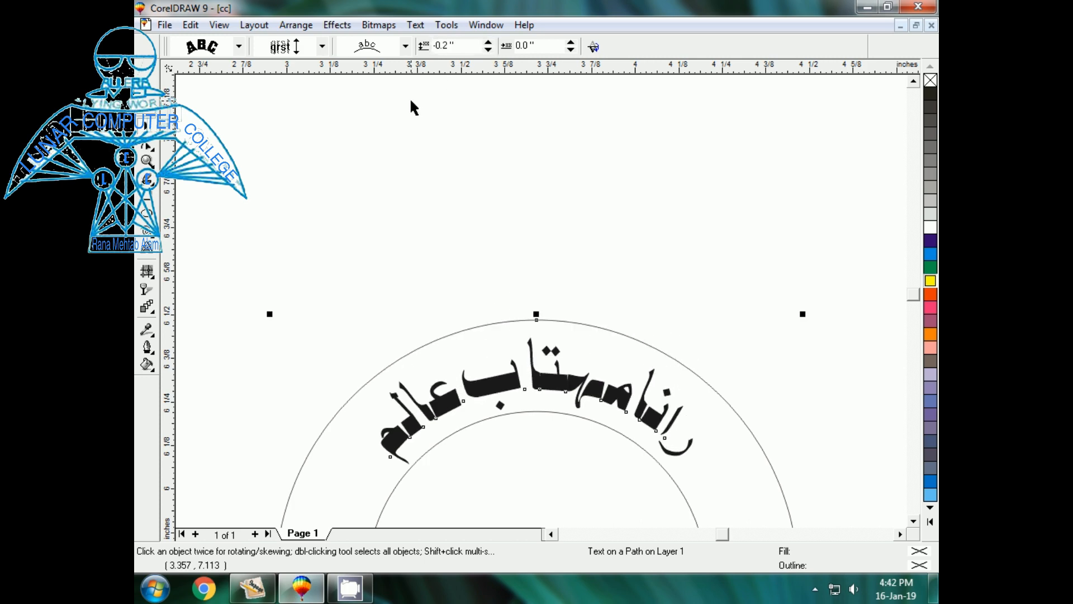
key(F3)
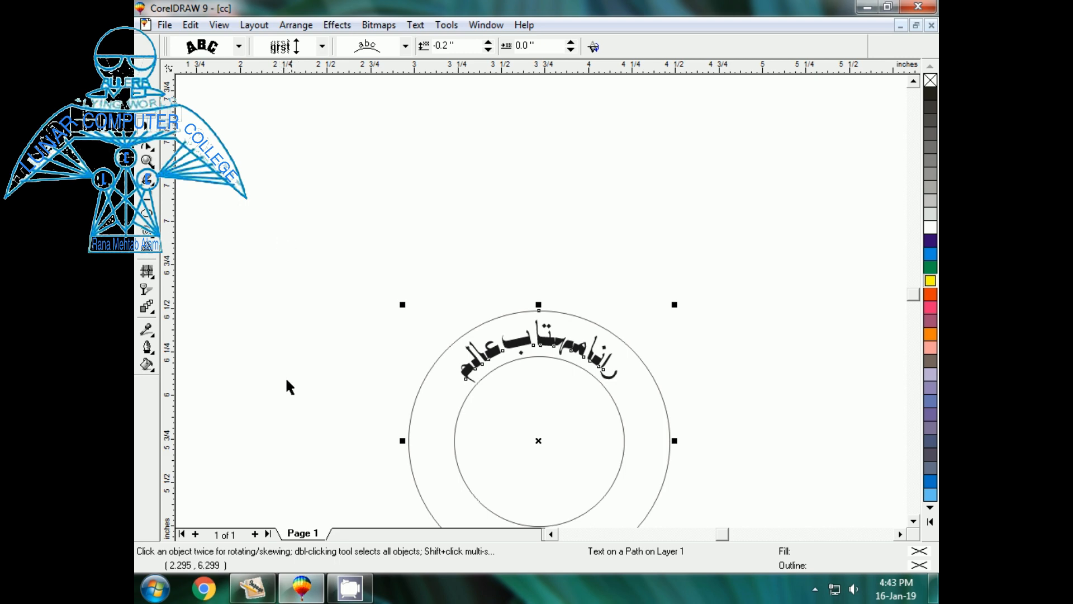
click(263, 584)
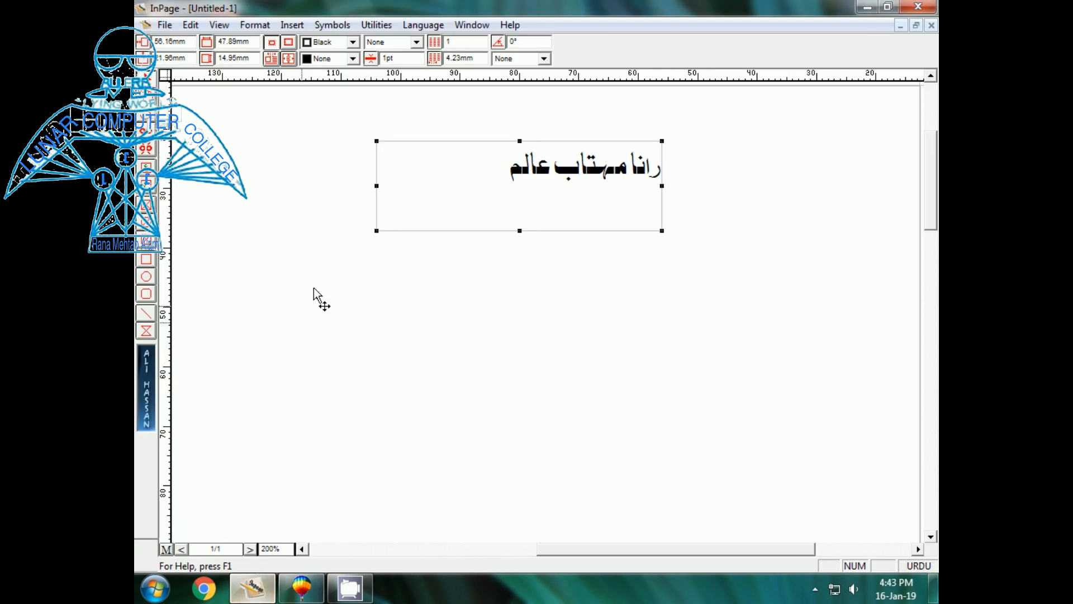
- Draw a new InPage text frame and type 'لوزکمپیوٹرکالج جوہرآباد' in it
click(147, 180)
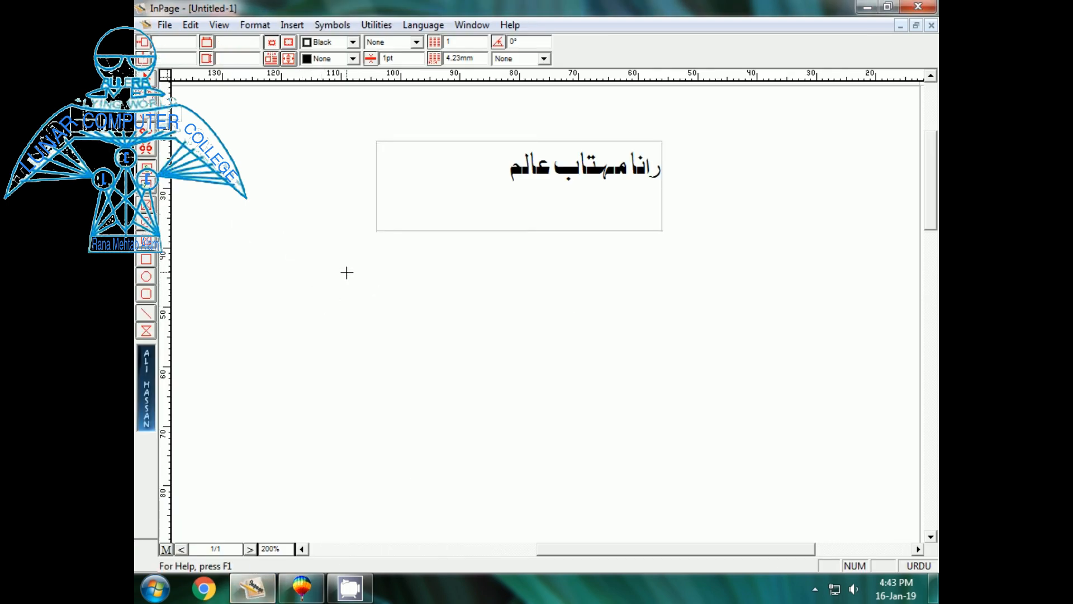
drag(347, 272, 726, 379)
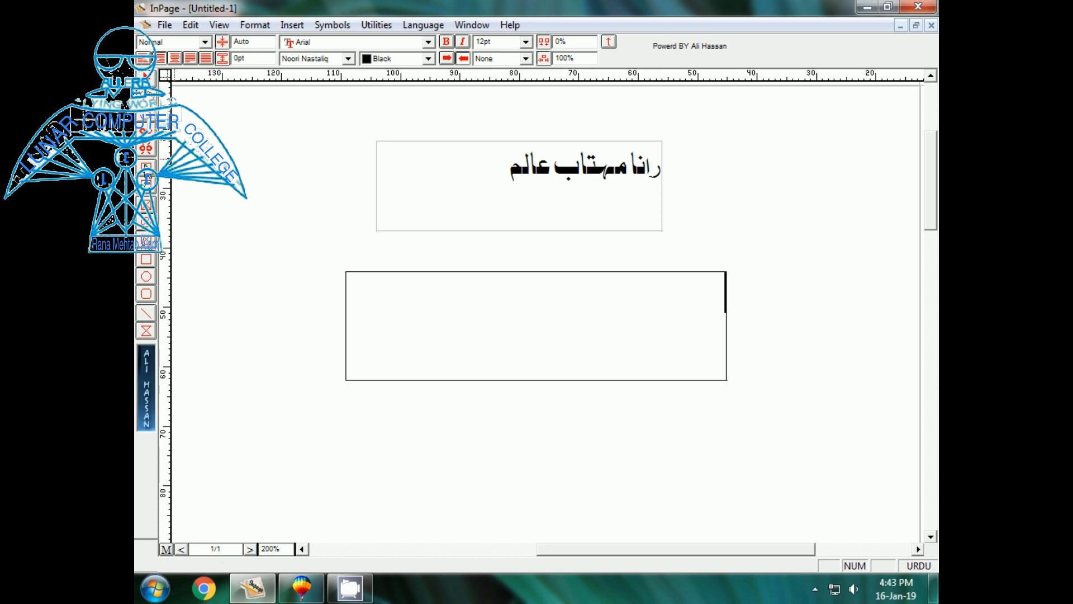
click(146, 170)
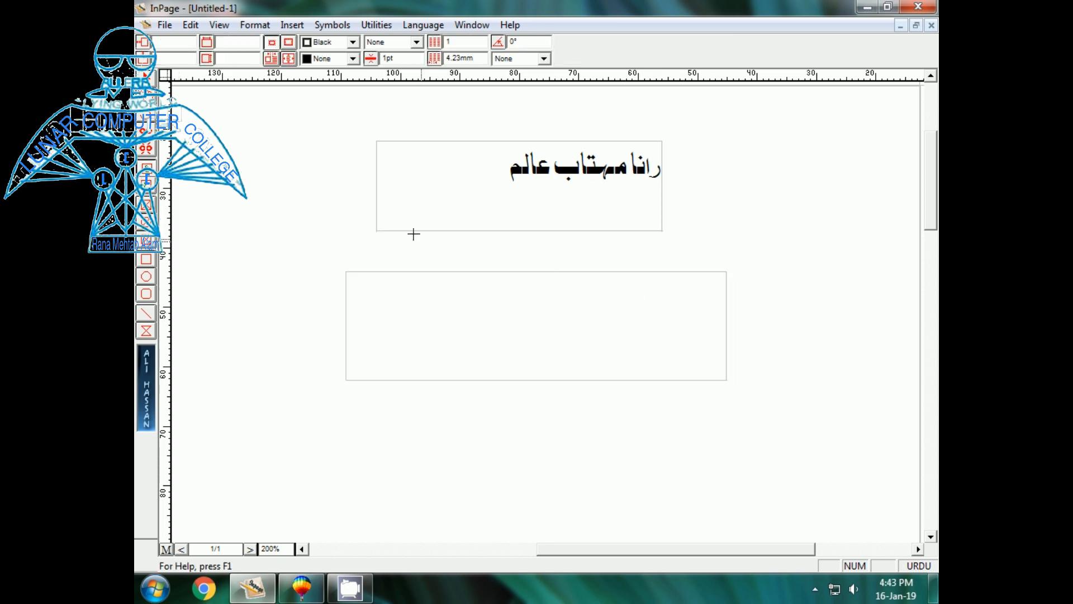
click(140, 121)
click(640, 323)
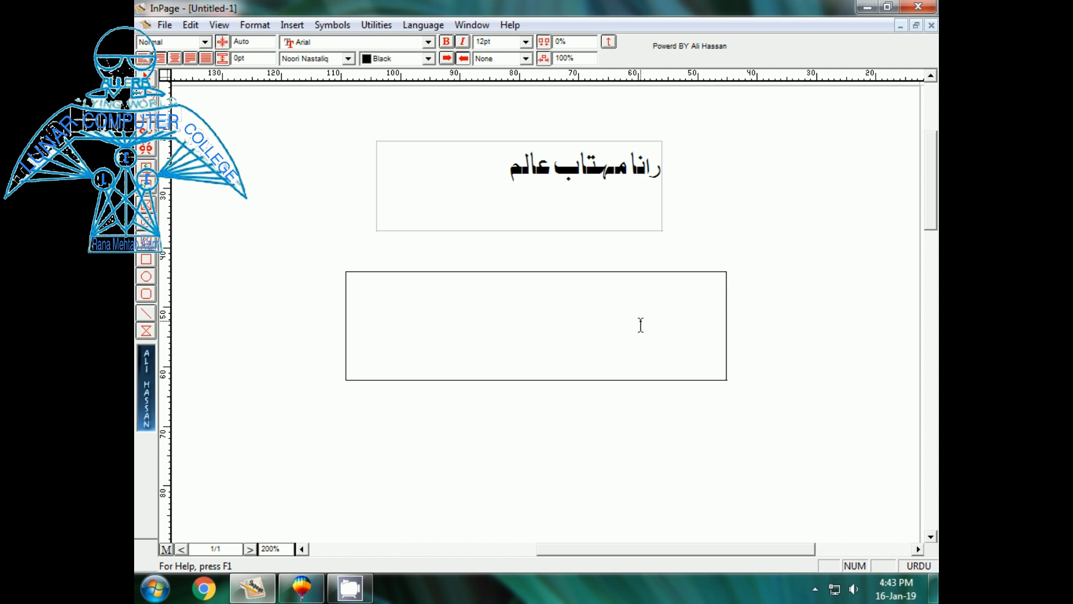
text(لوزکمپیوٹرکالج)
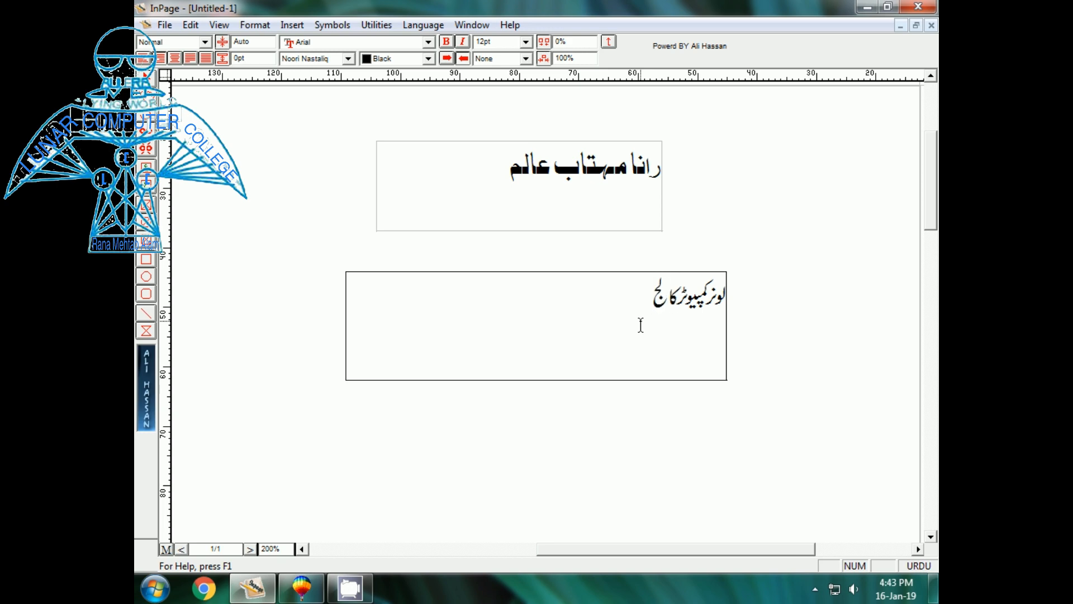
text( جوہرآباد)
- Set the college name line in the Akram font and select its text frame
drag(586, 304, 741, 297)
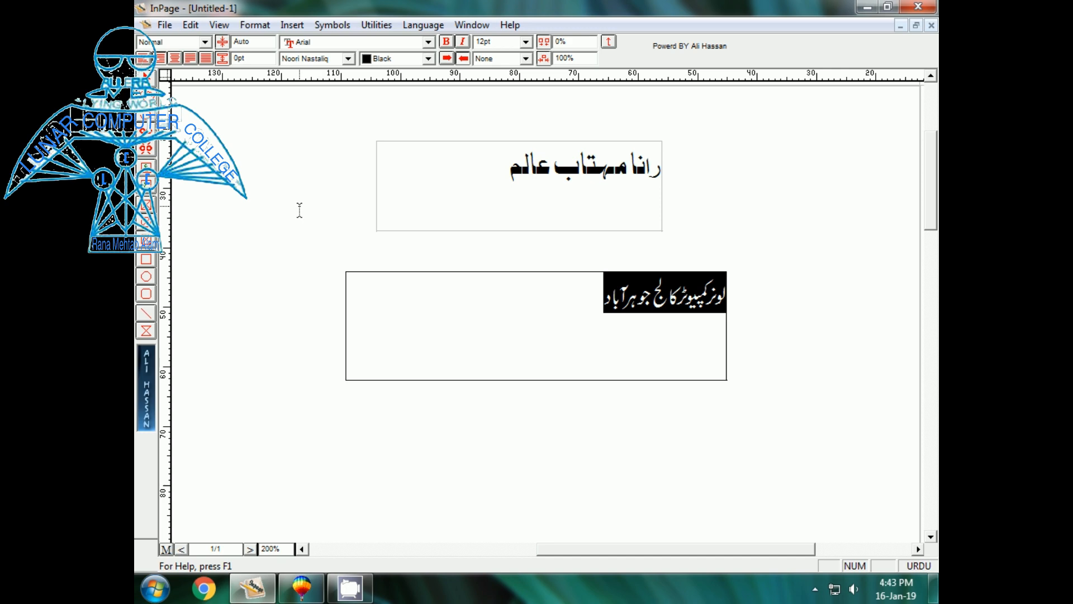
click(348, 59)
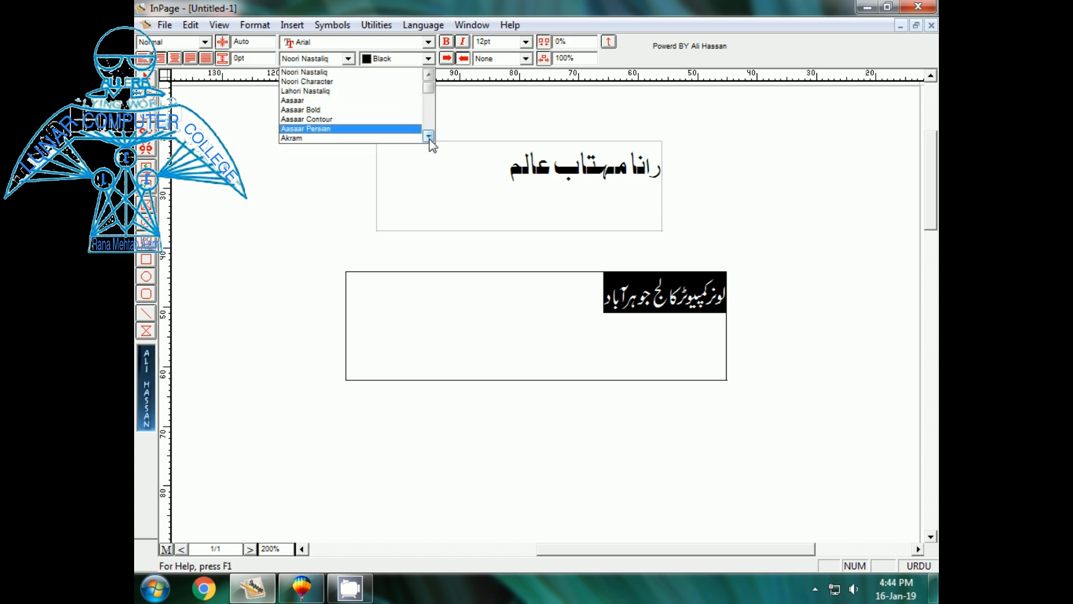
click(429, 138)
click(429, 137)
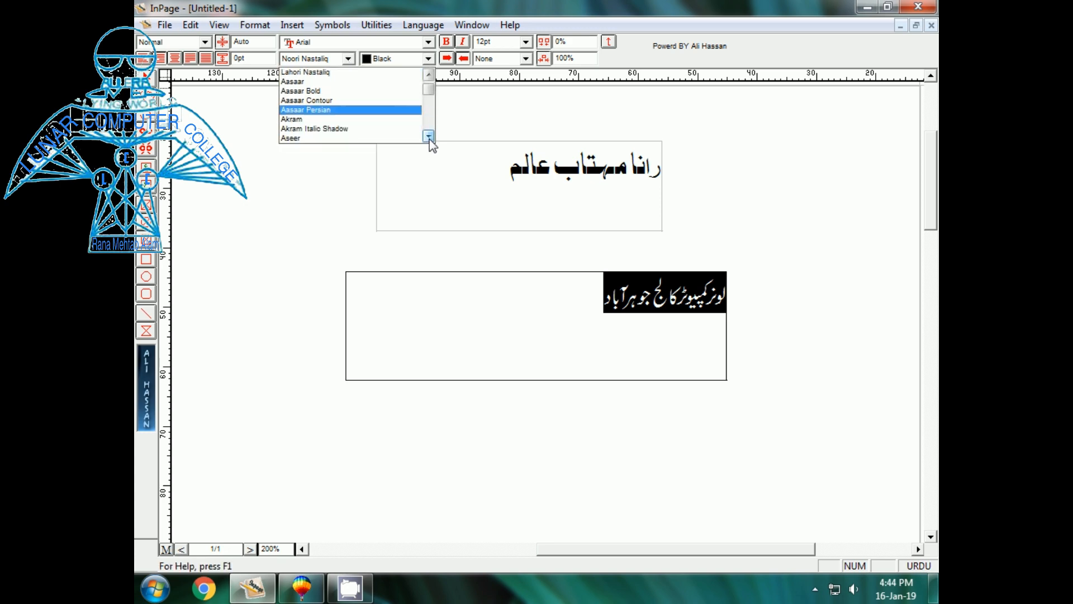
click(296, 119)
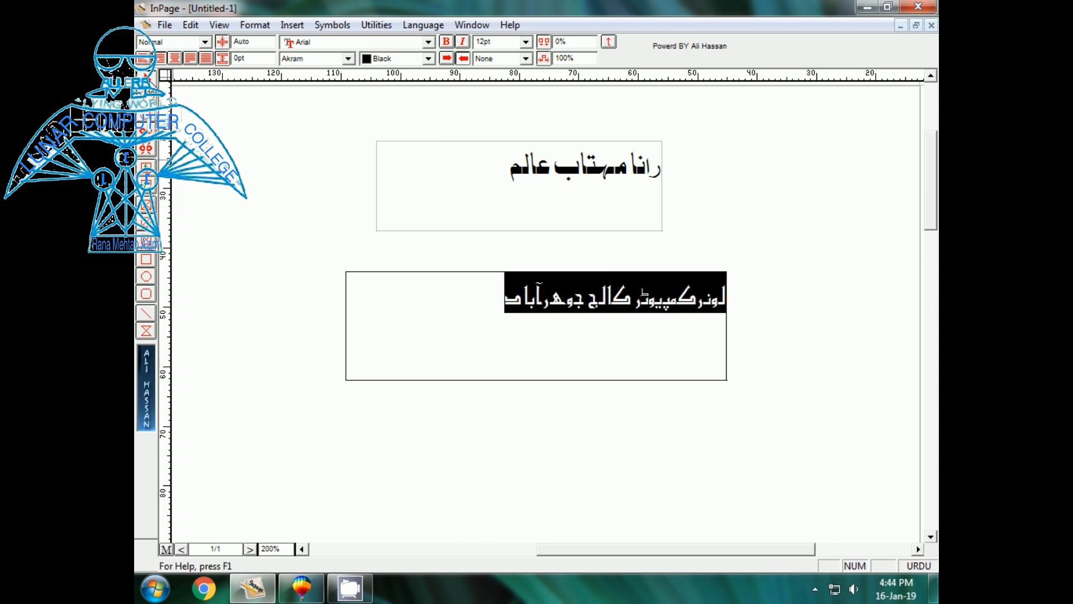
click(148, 76)
click(380, 276)
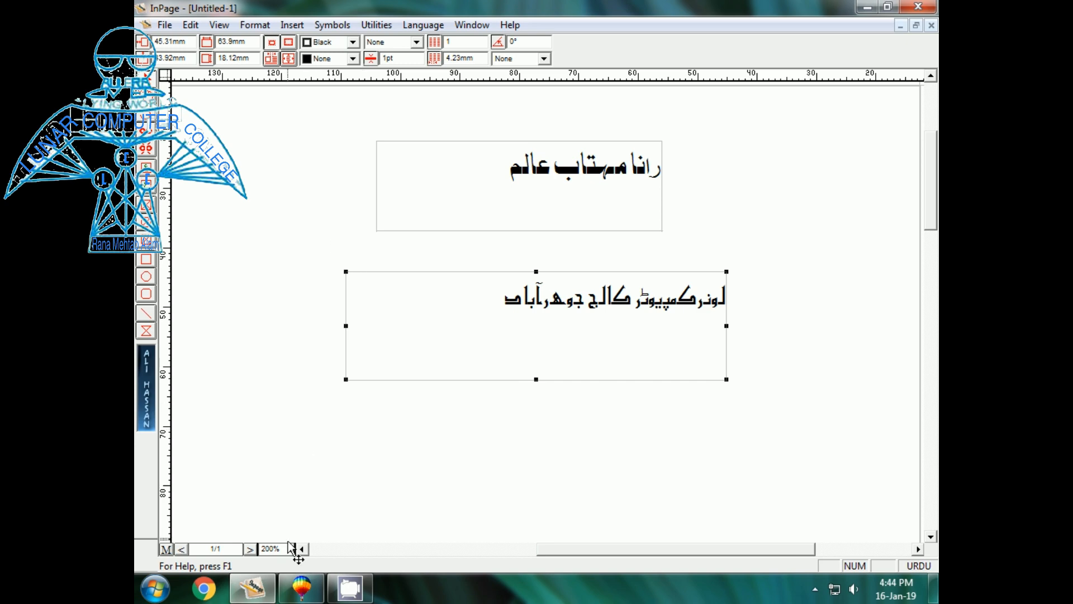
click(301, 586)
- Paste the Urdu college name and move it down into the double ring
key(F3)
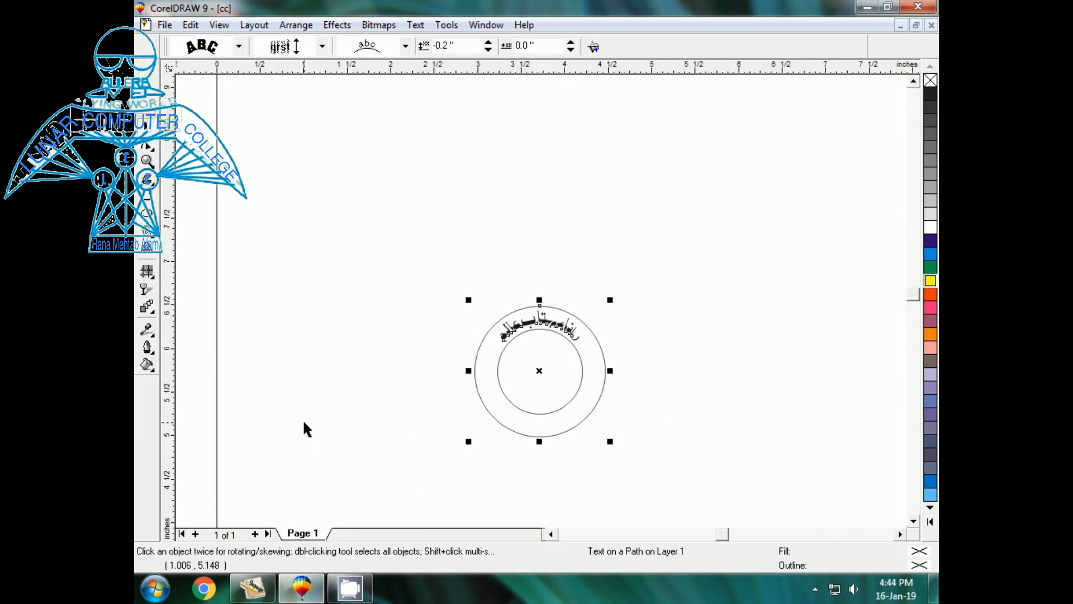
key(ctrl+v)
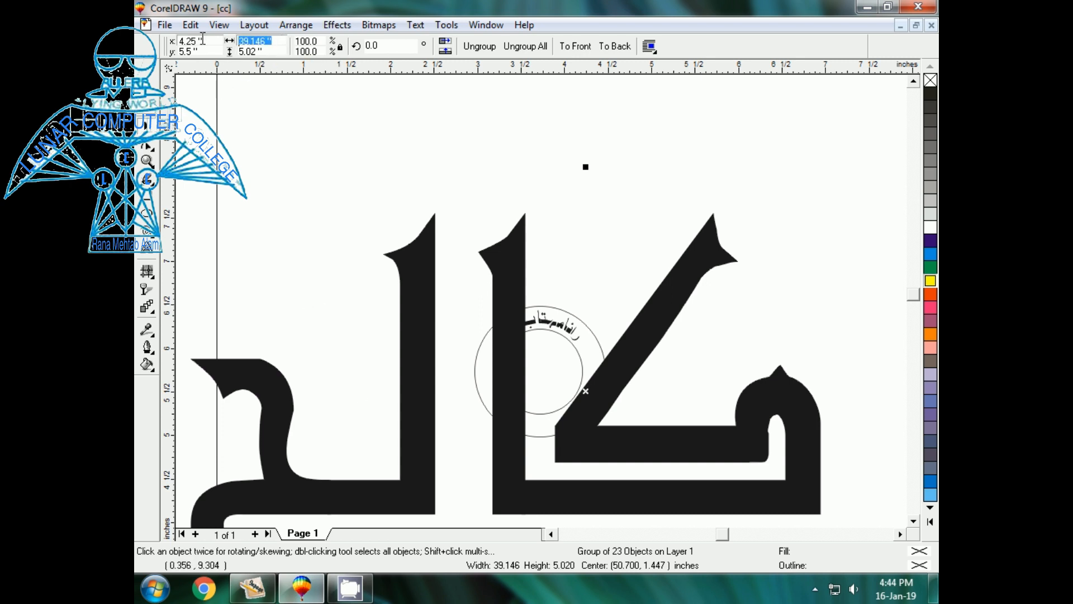
key(ctrl+z)
click(339, 344)
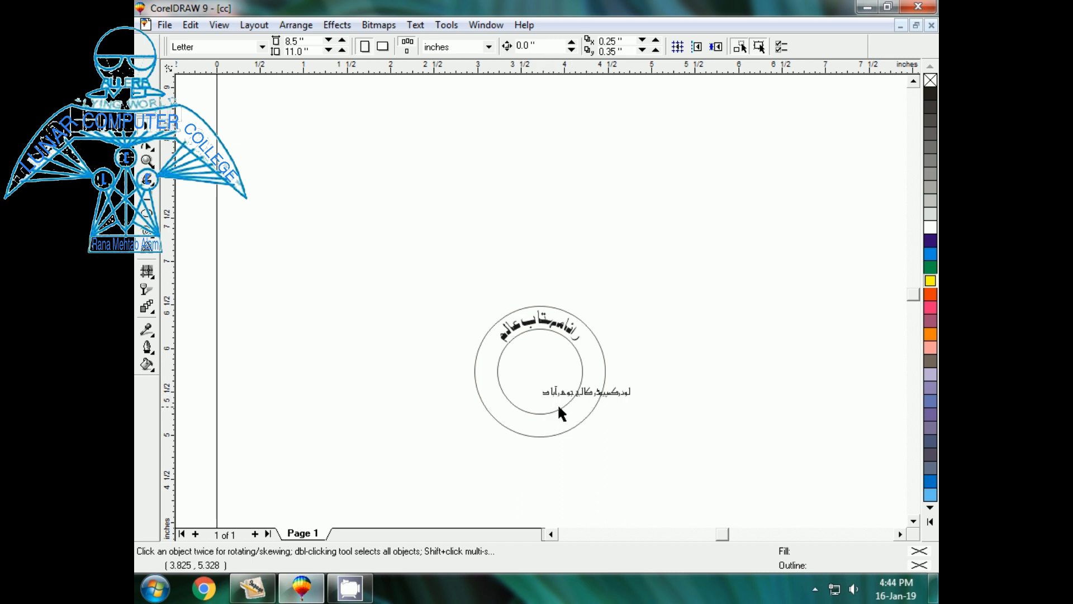
drag(587, 393, 550, 418)
click(428, 400)
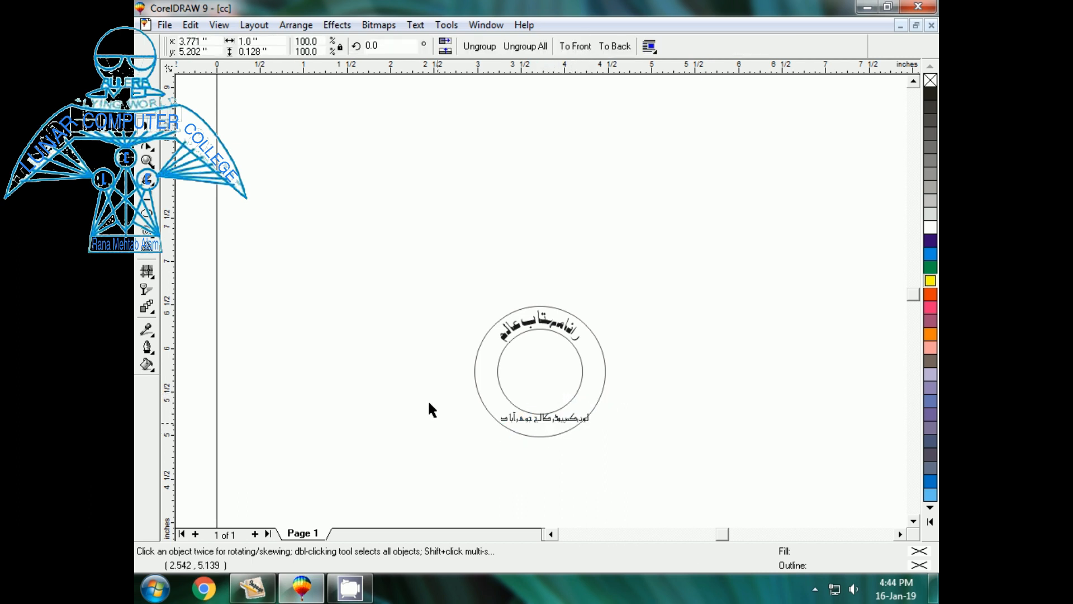
- Ungroup the college name and combine its 23 pieces into one artistic text object
drag(421, 323, 647, 473)
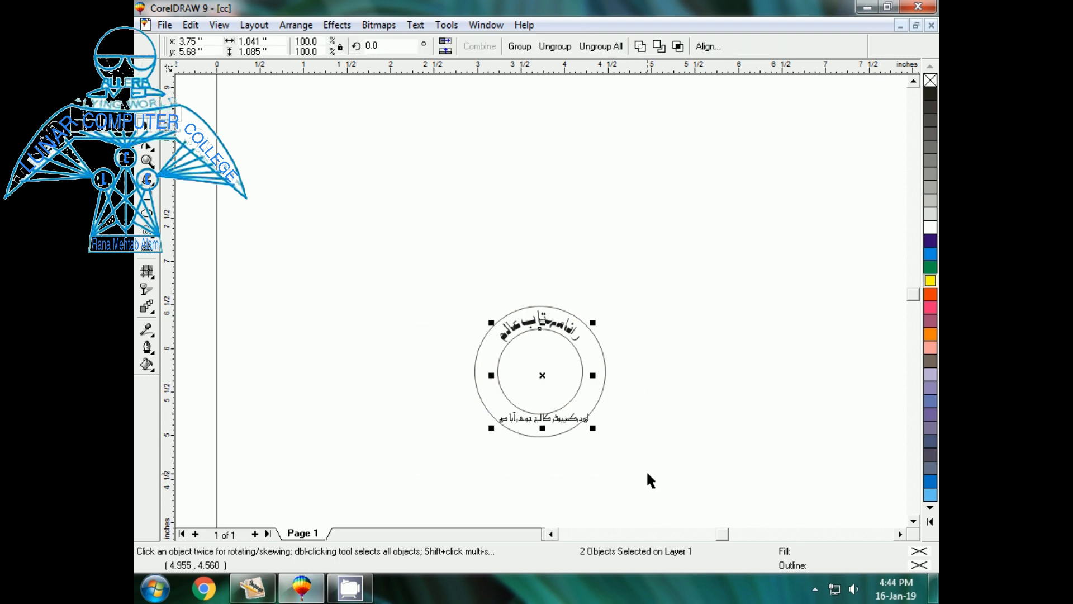
key(shift+F2)
key(F3)
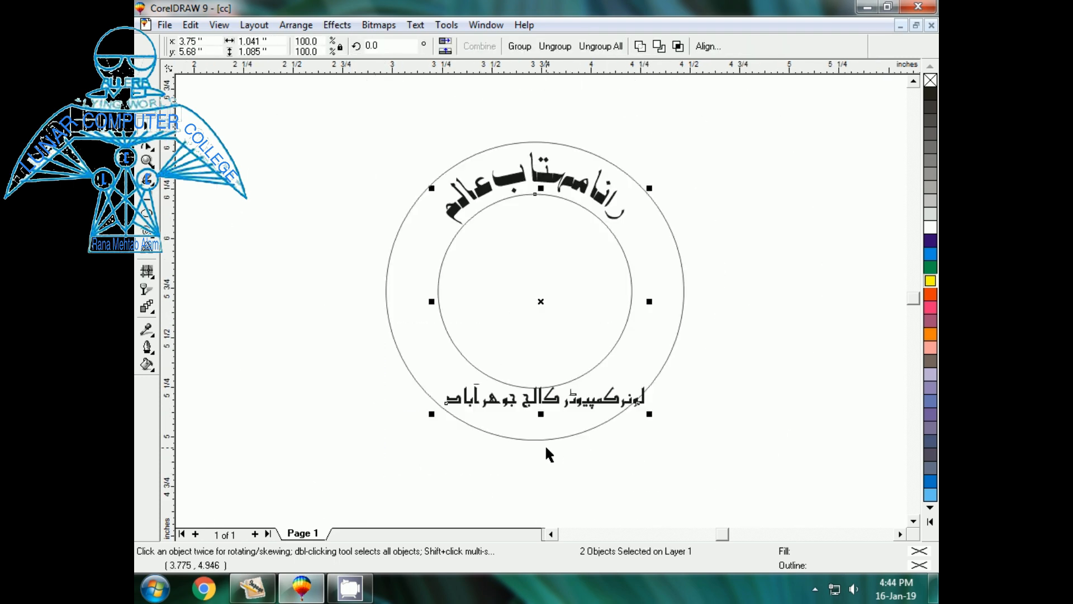
click(410, 441)
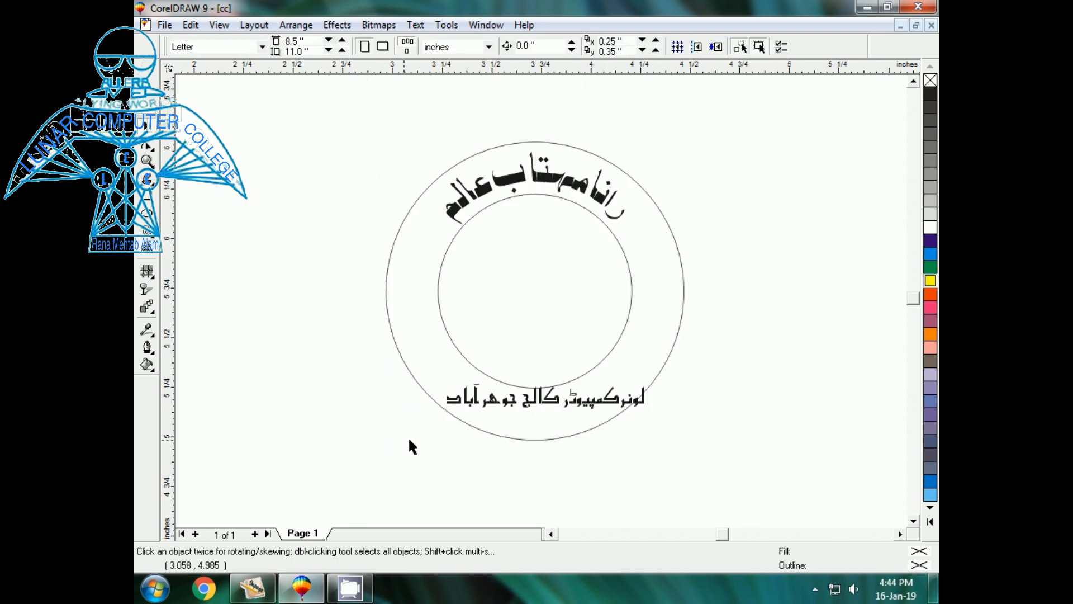
click(534, 402)
click(377, 392)
click(465, 403)
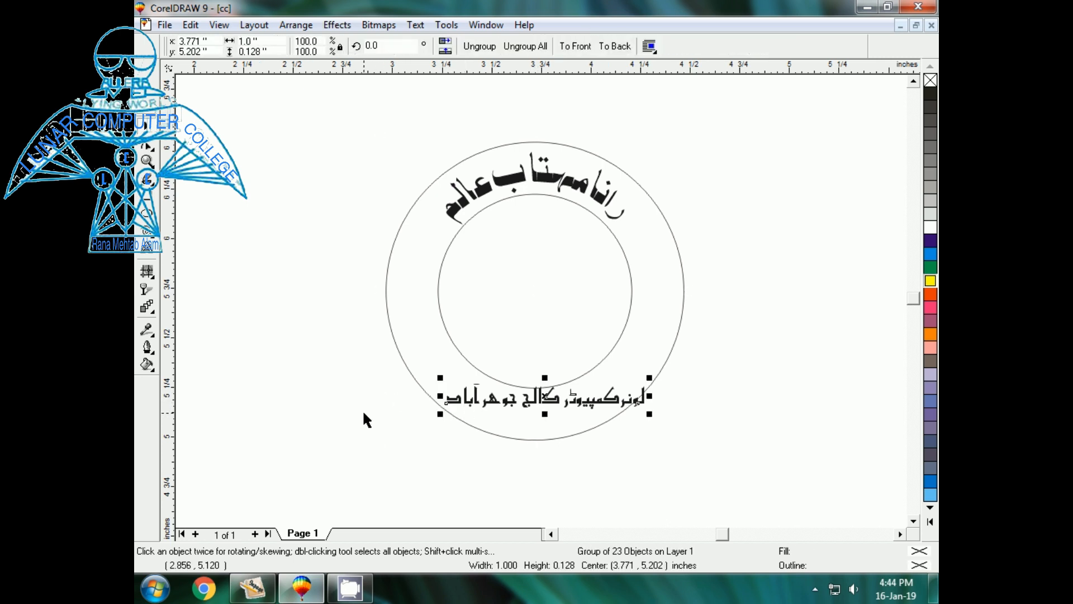
key(ctrl+u)
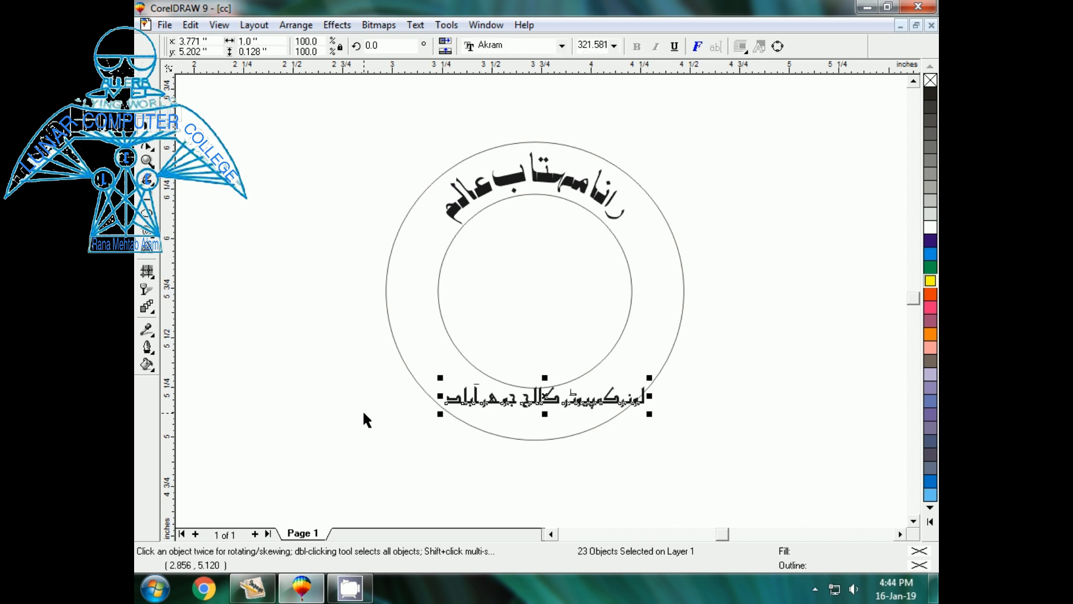
key(ctrl+l)
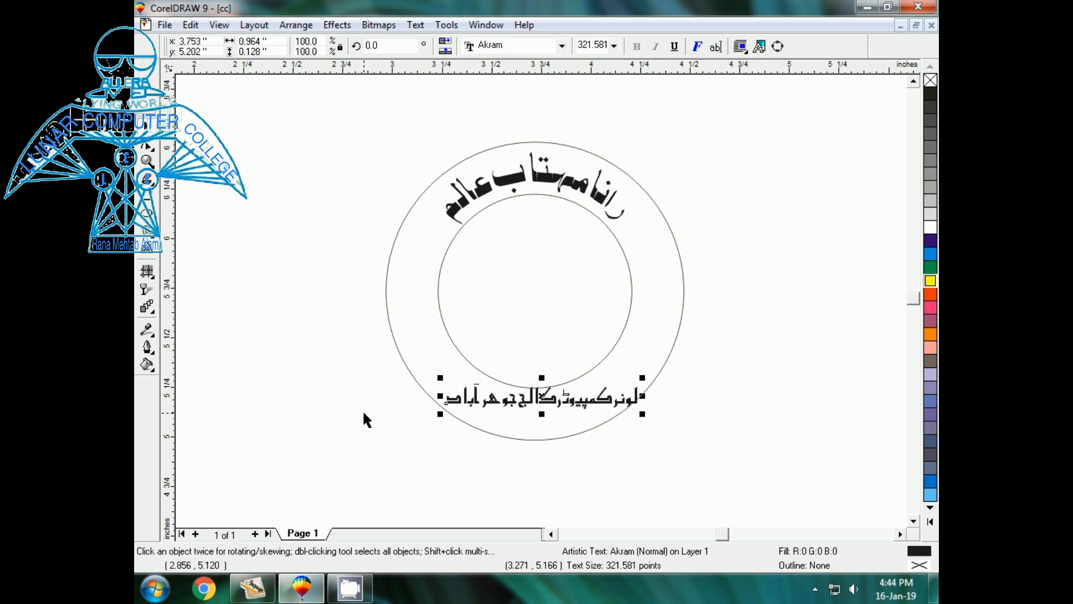
- Fit the Akram college name to the inner circle, arching beneath the person's name
click(415, 26)
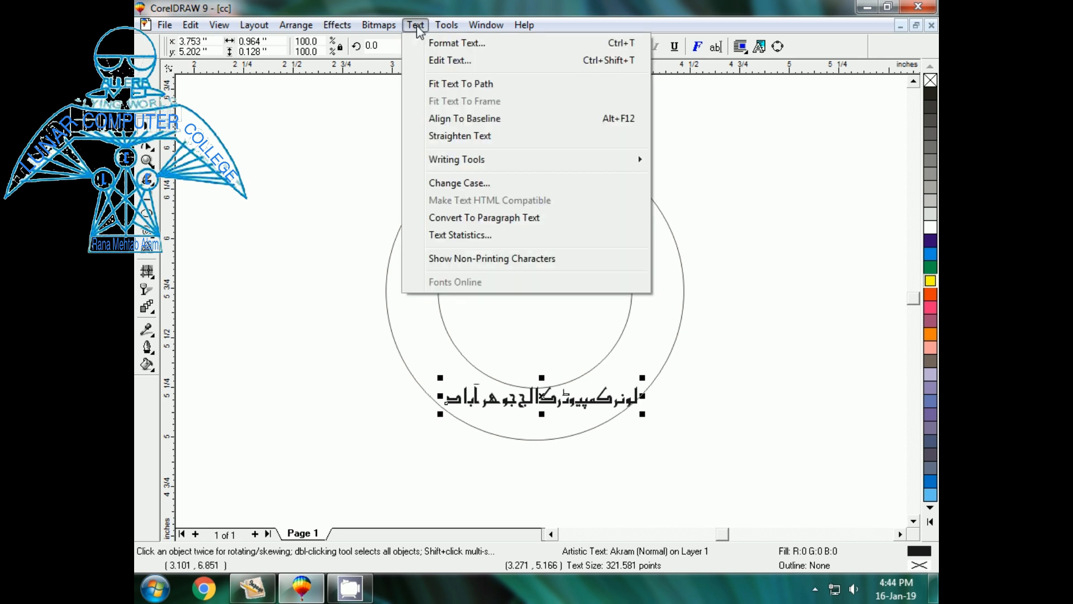
click(441, 85)
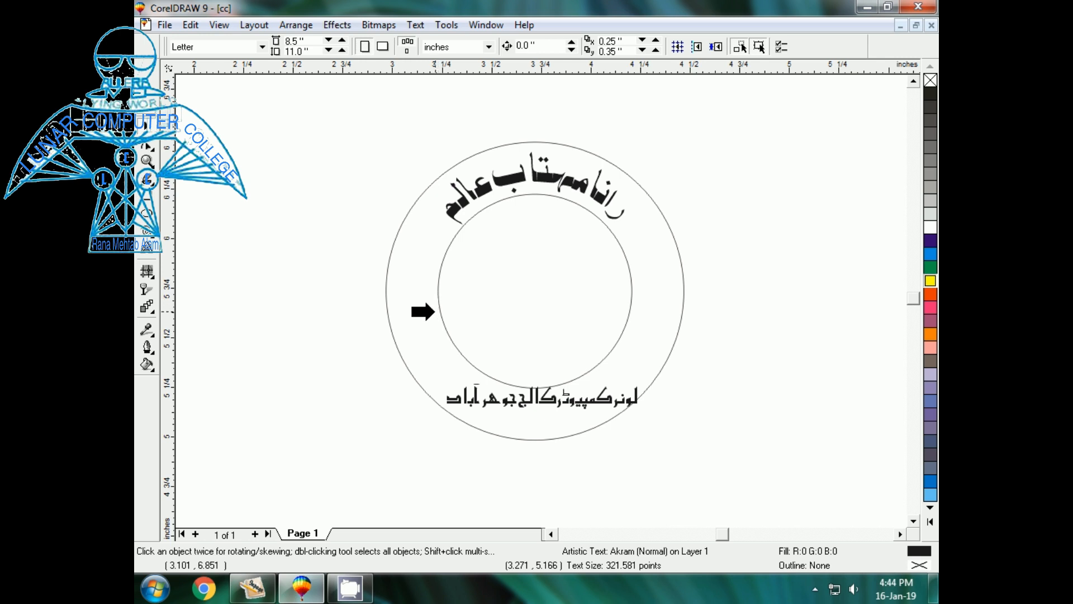
click(440, 311)
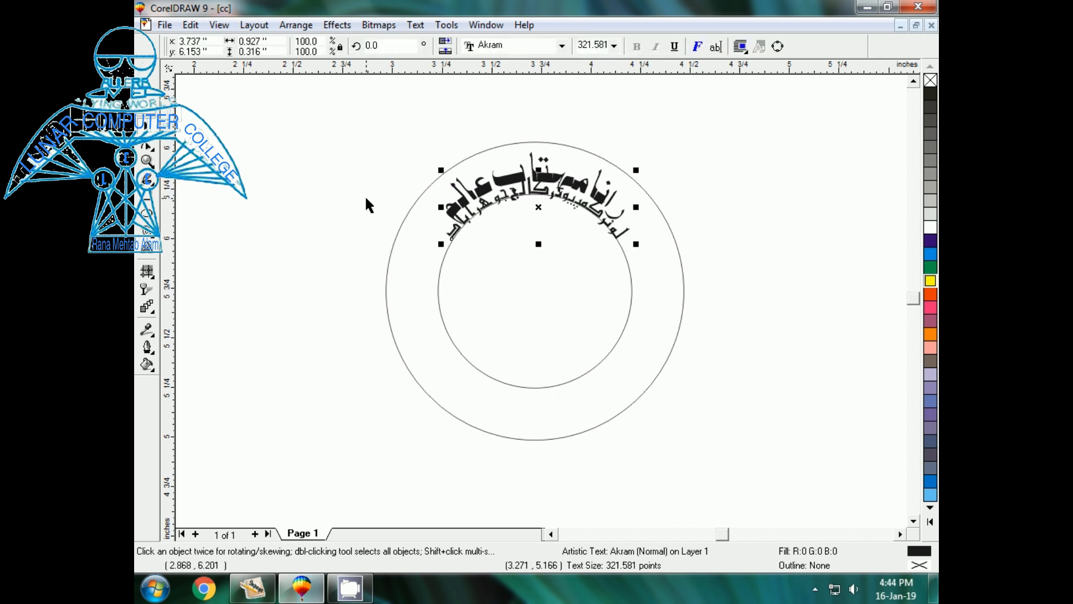
key(shift+F2)
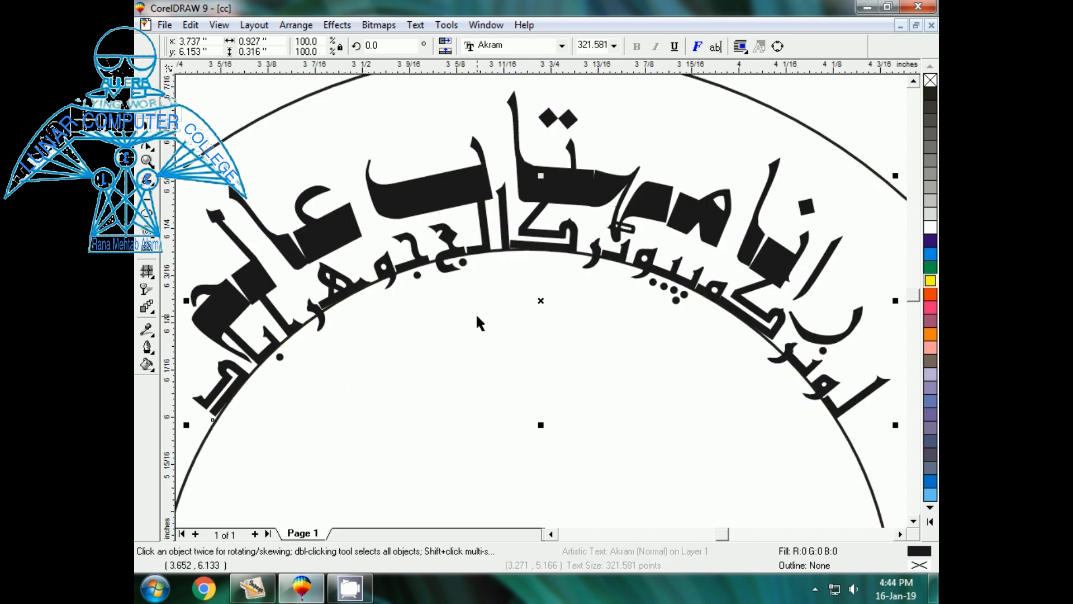
key(F3)
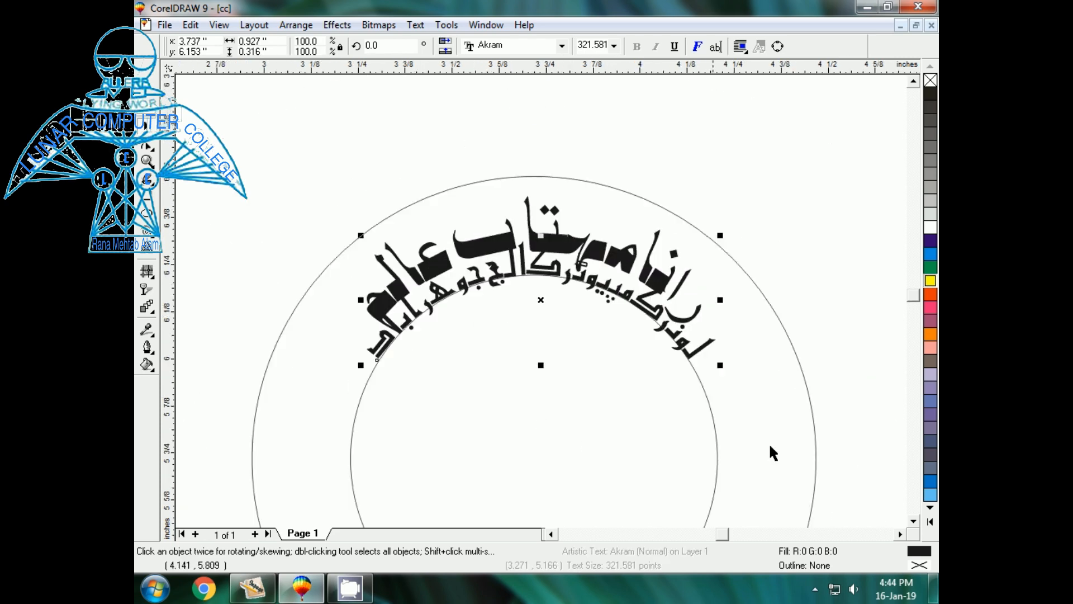
key(F3)
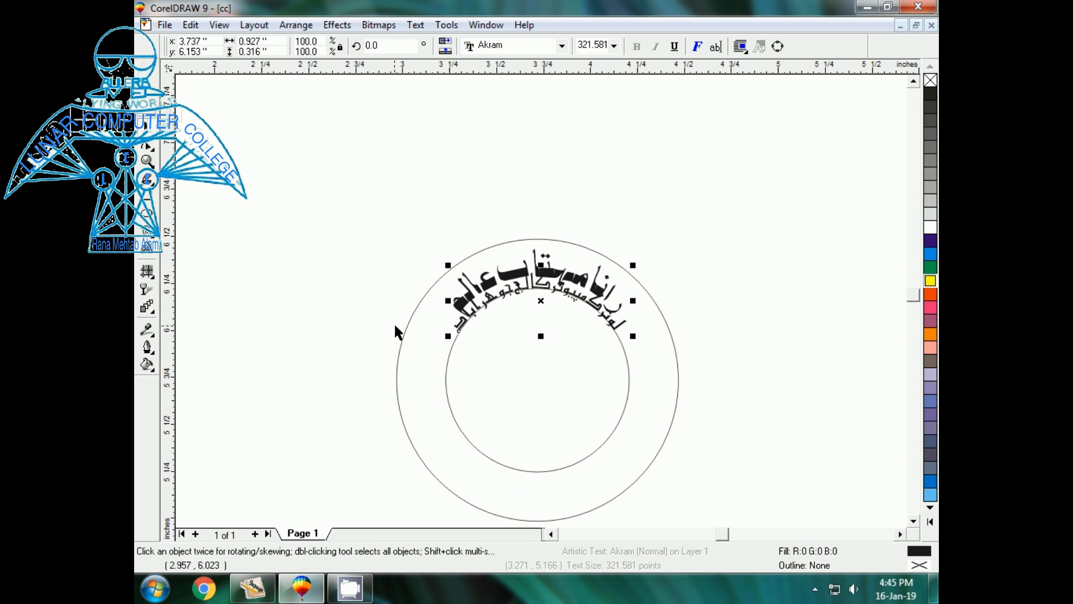
click(435, 332)
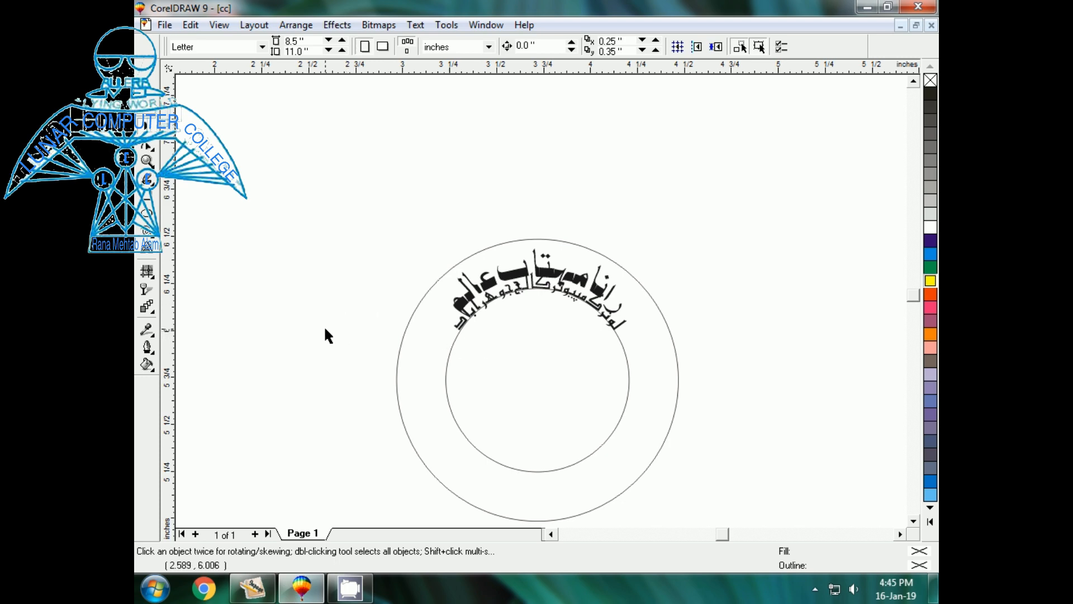
- Move the path text to the bottom of the inner circle using the bottom orientation
click(456, 326)
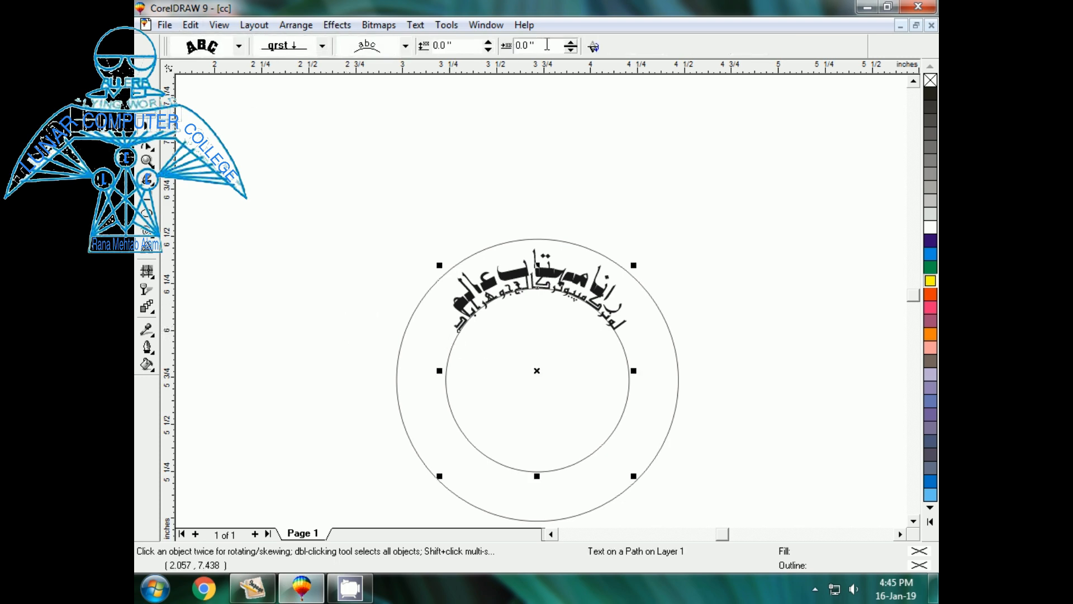
click(405, 48)
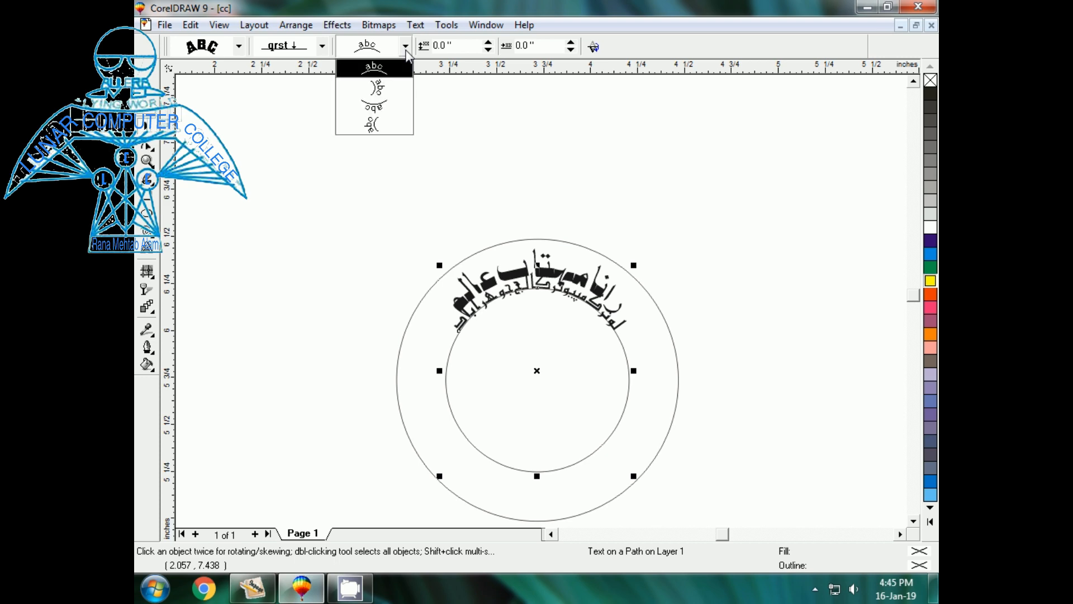
click(368, 107)
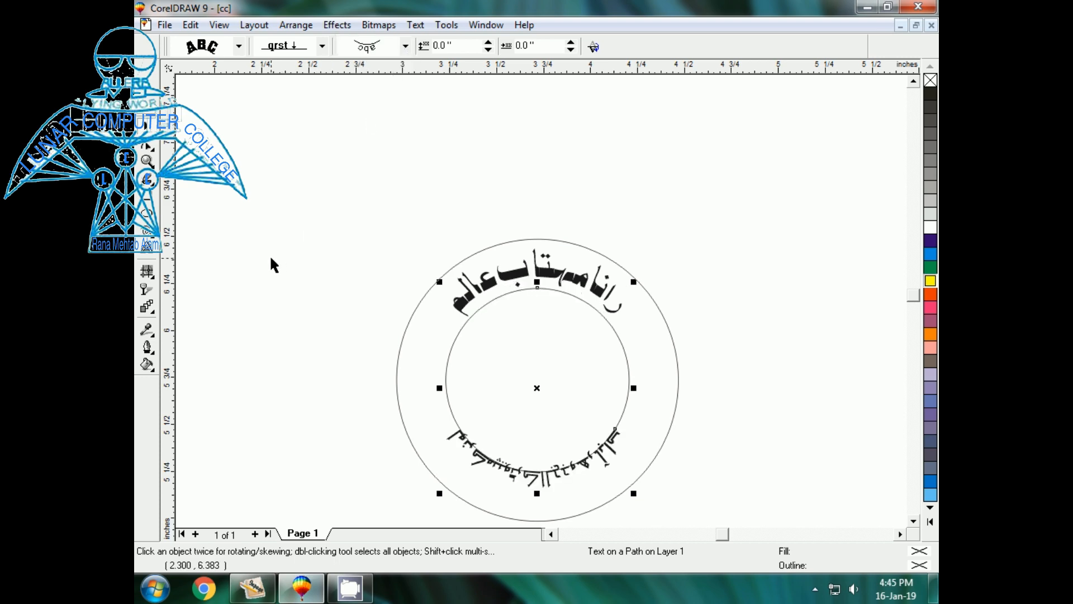
key(shift+F2)
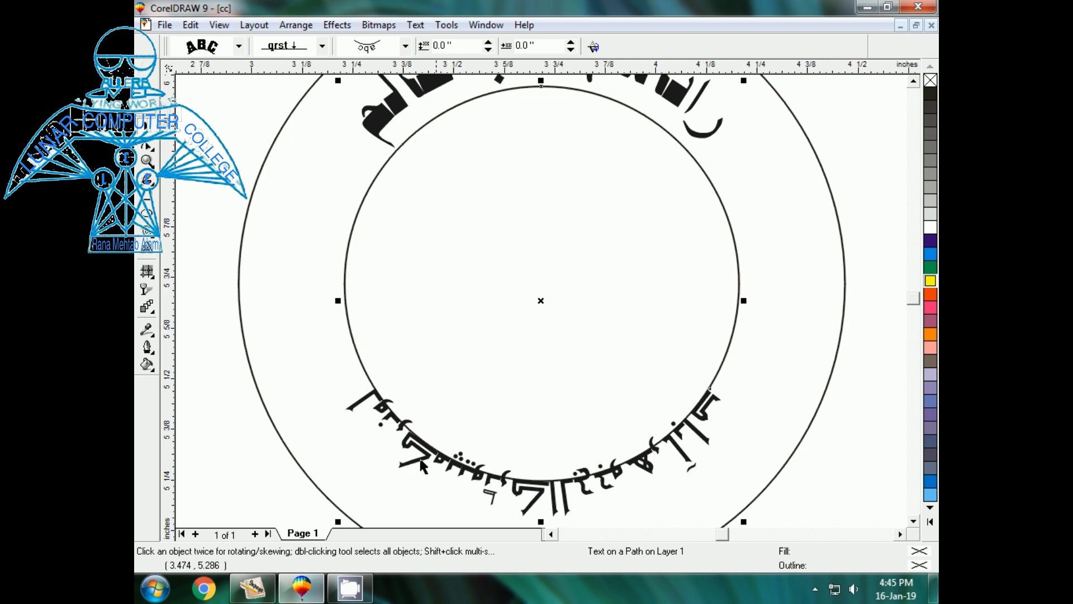
click(242, 391)
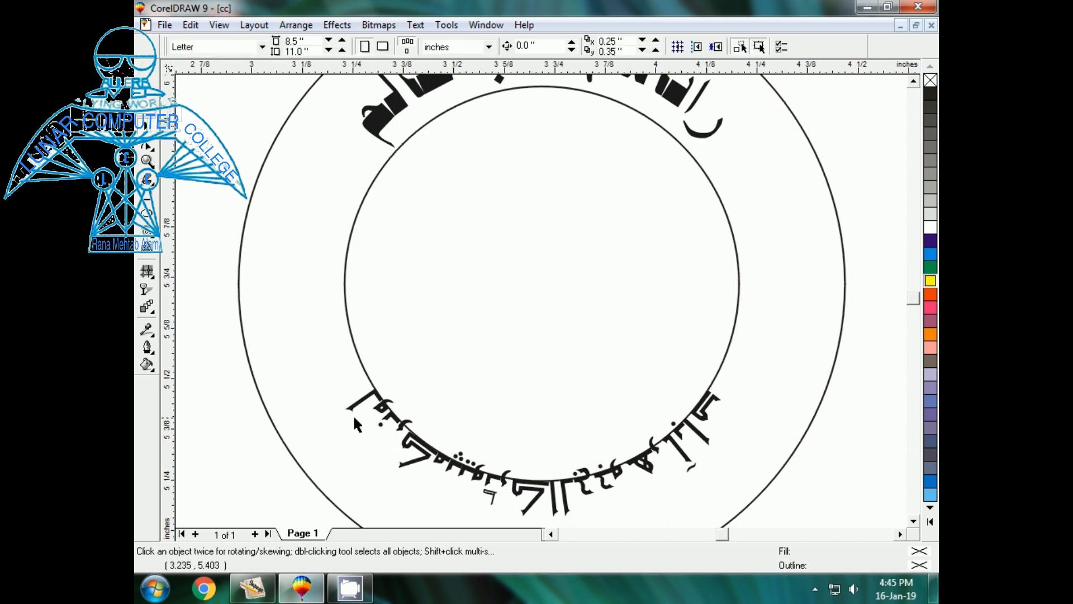
click(353, 404)
click(326, 412)
click(330, 398)
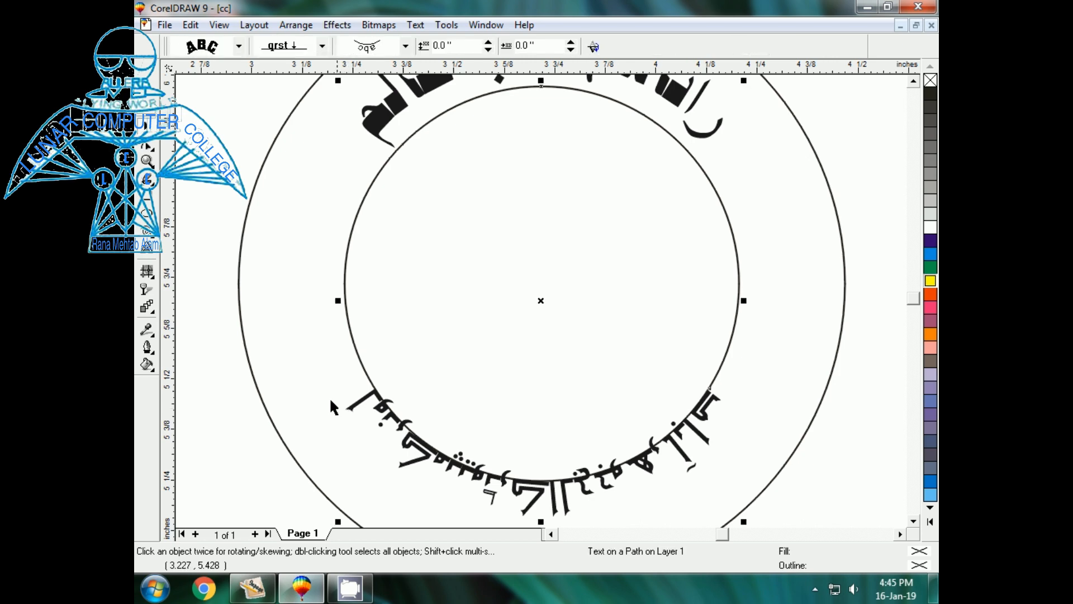
click(371, 453)
click(403, 463)
- Place the college name on the path's other side, offset -0.15" into the ring
click(596, 49)
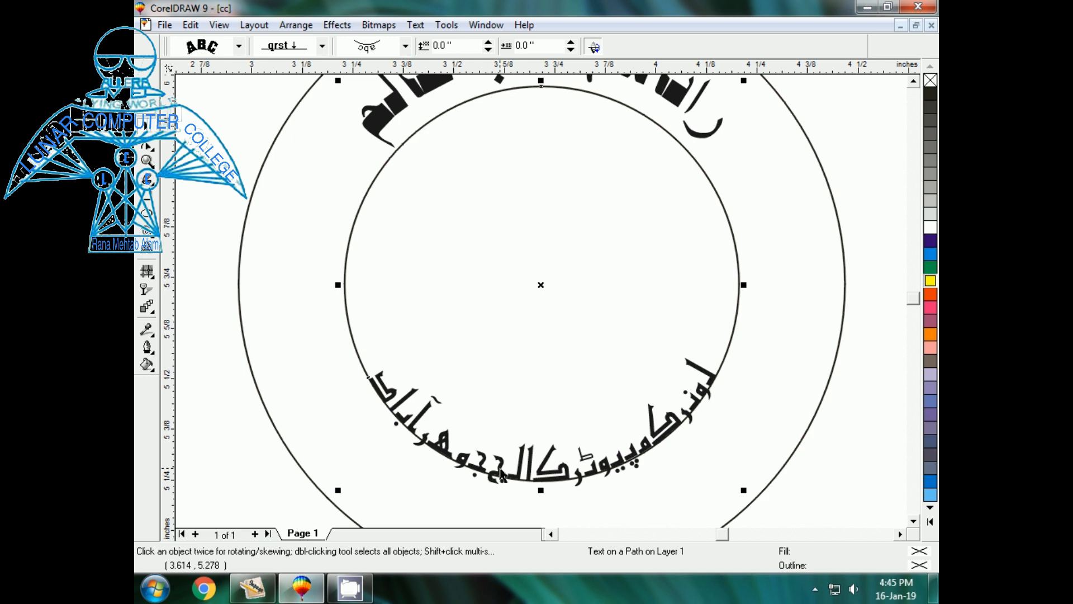
click(488, 49)
click(488, 49)
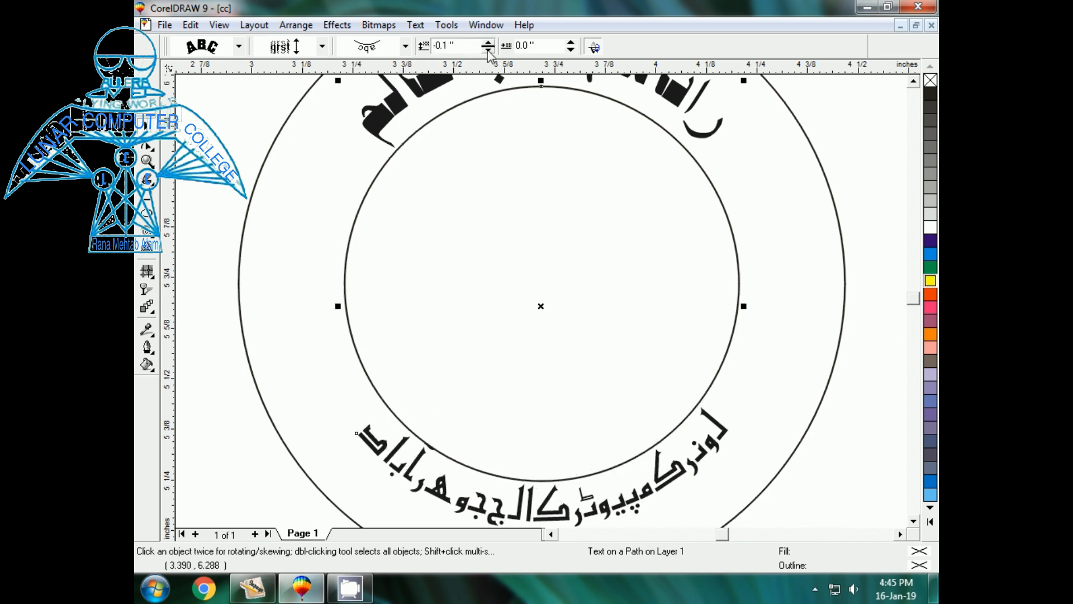
click(488, 49)
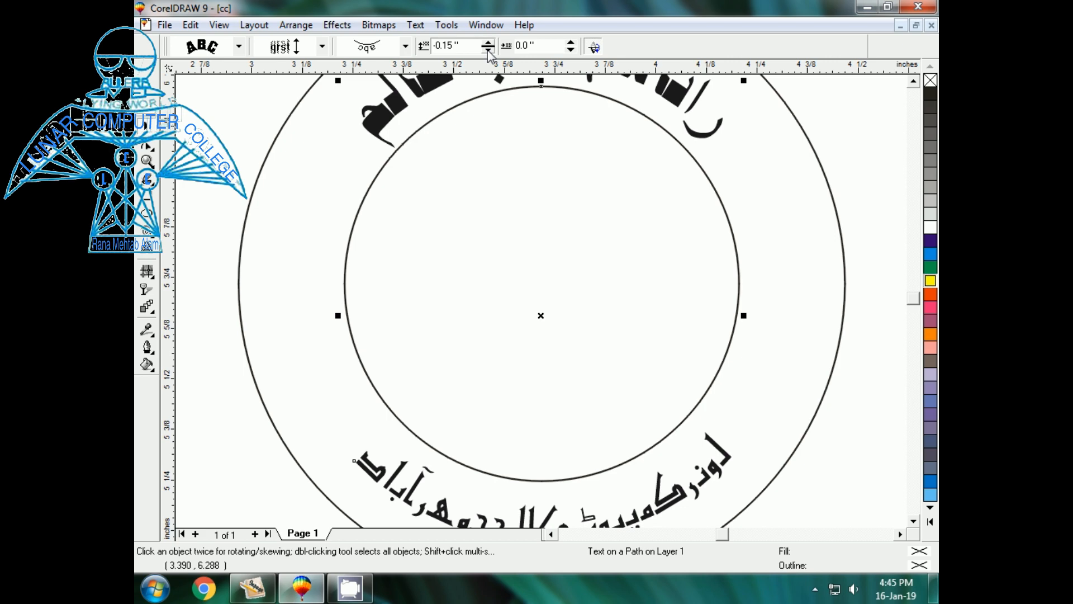
key(F3)
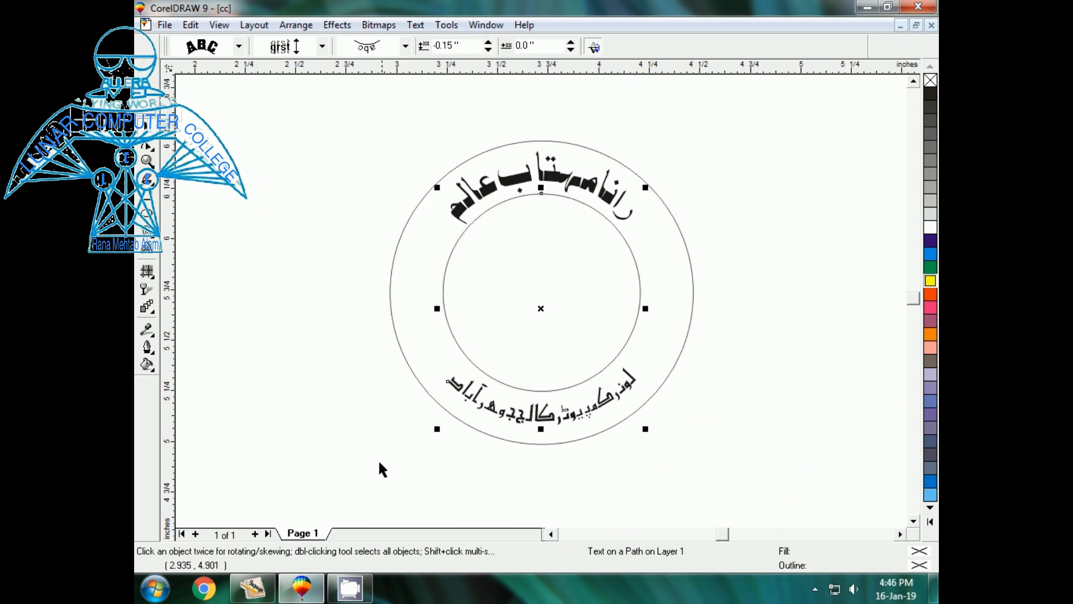
click(358, 450)
click(522, 419)
click(398, 445)
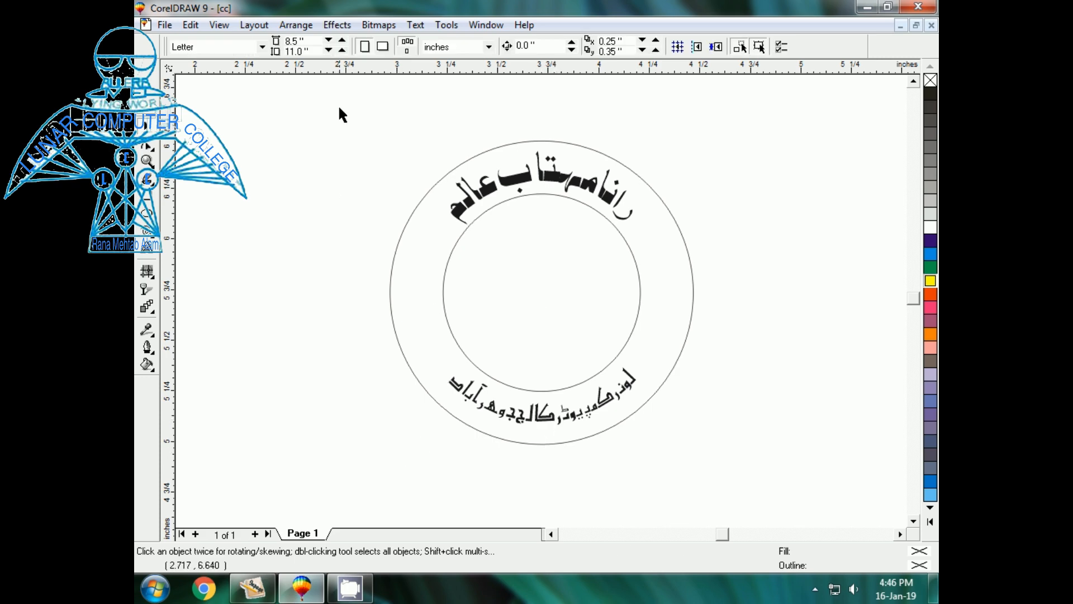
drag(338, 108, 740, 485)
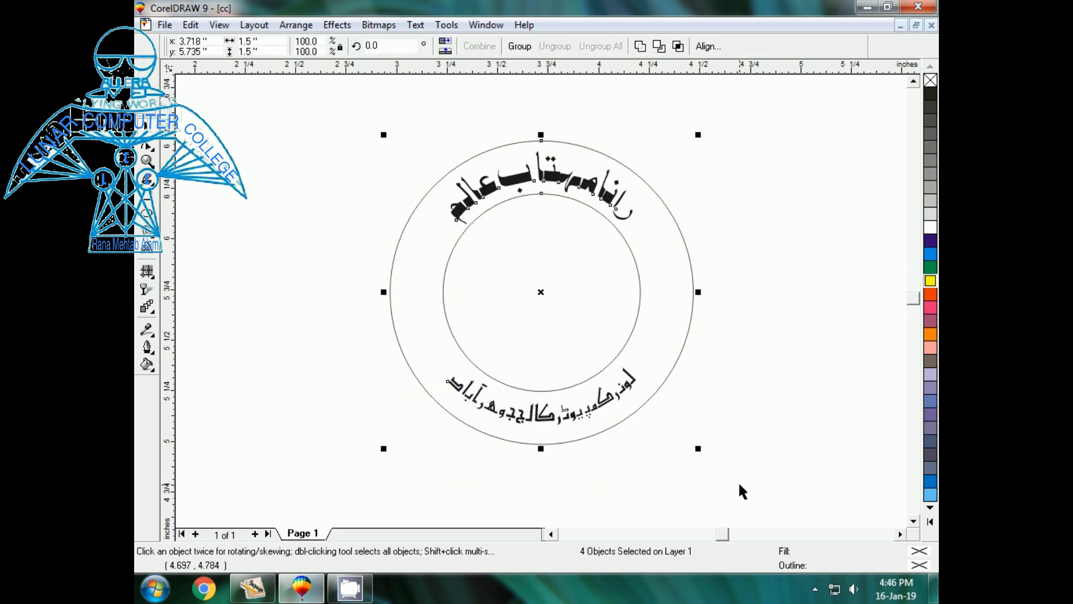
key(shift+F2)
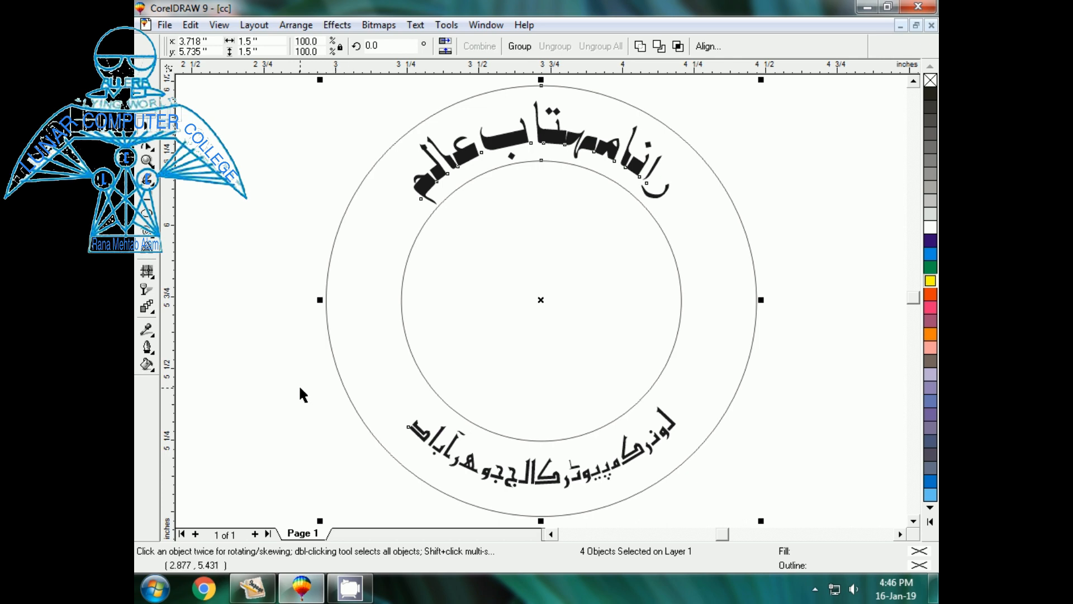